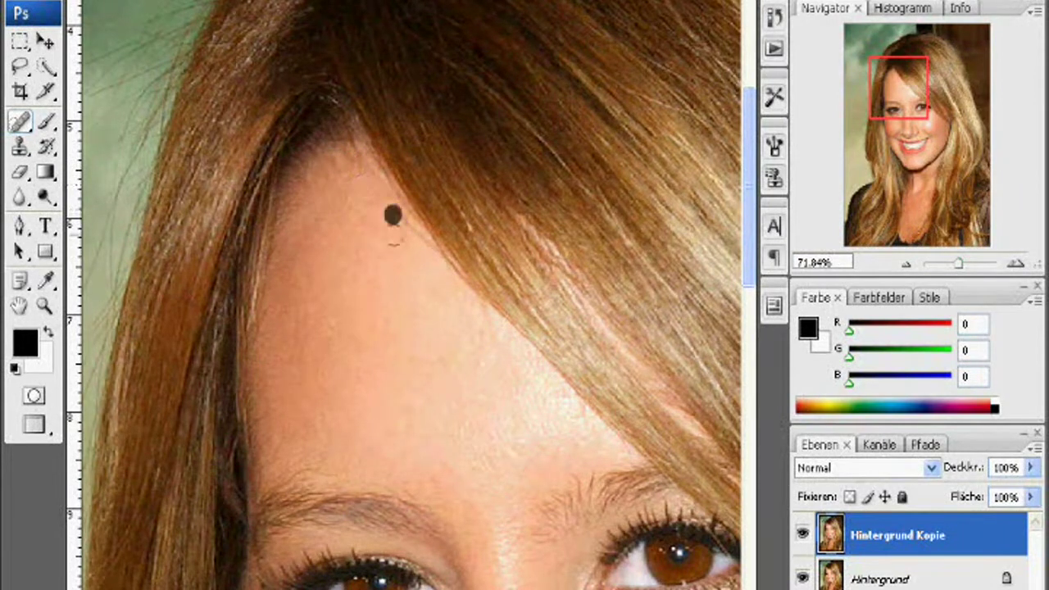
Step: Remove the small blemishes on the forehead and chin with the Healing Brush
left_click(394, 220)
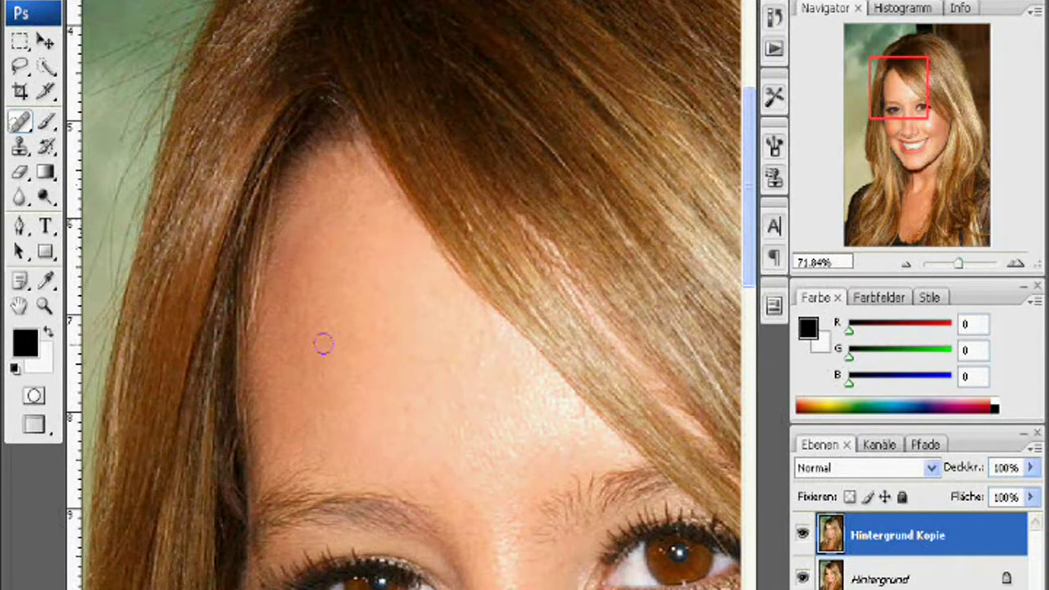
left_click(418, 414)
scroll(544, 365, "down", 5)
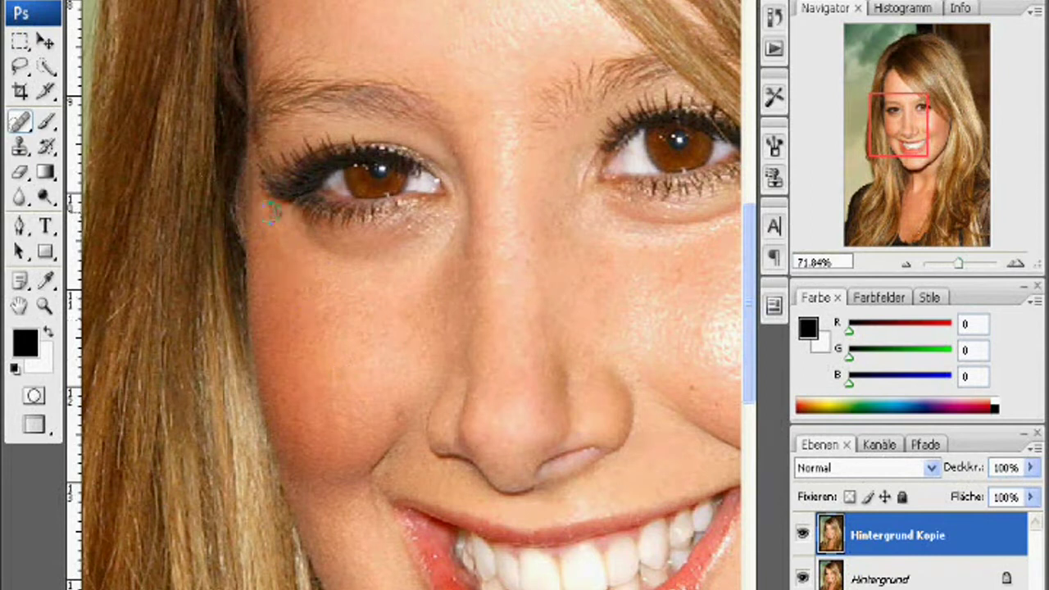
scroll(481, 563, "down", 3)
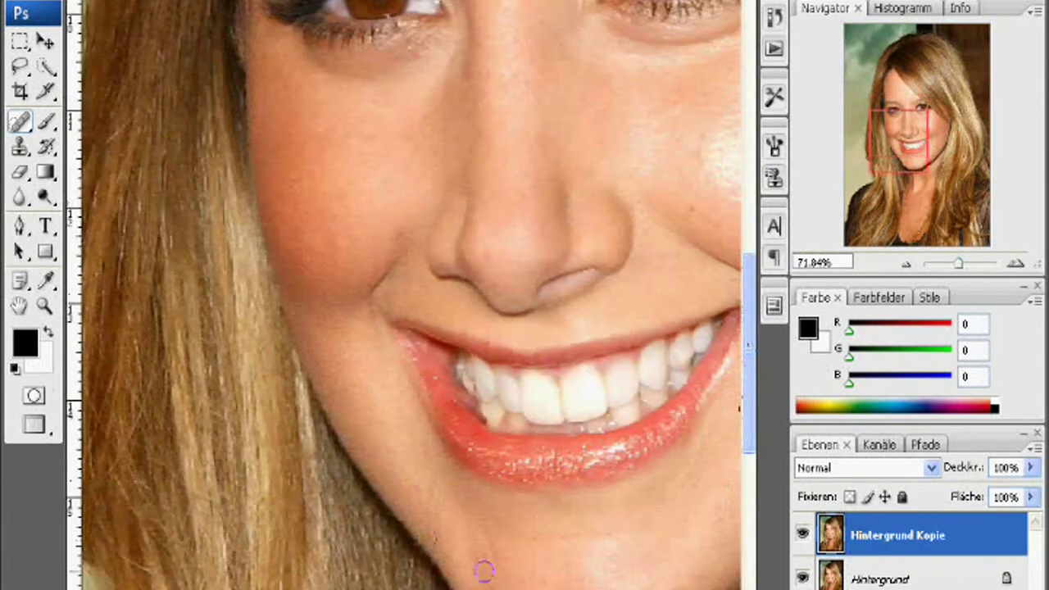
mouse_move(483, 552)
left_mouse_down()
mouse_move(502, 531)
mouse_move(646, 537)
left_mouse_up()
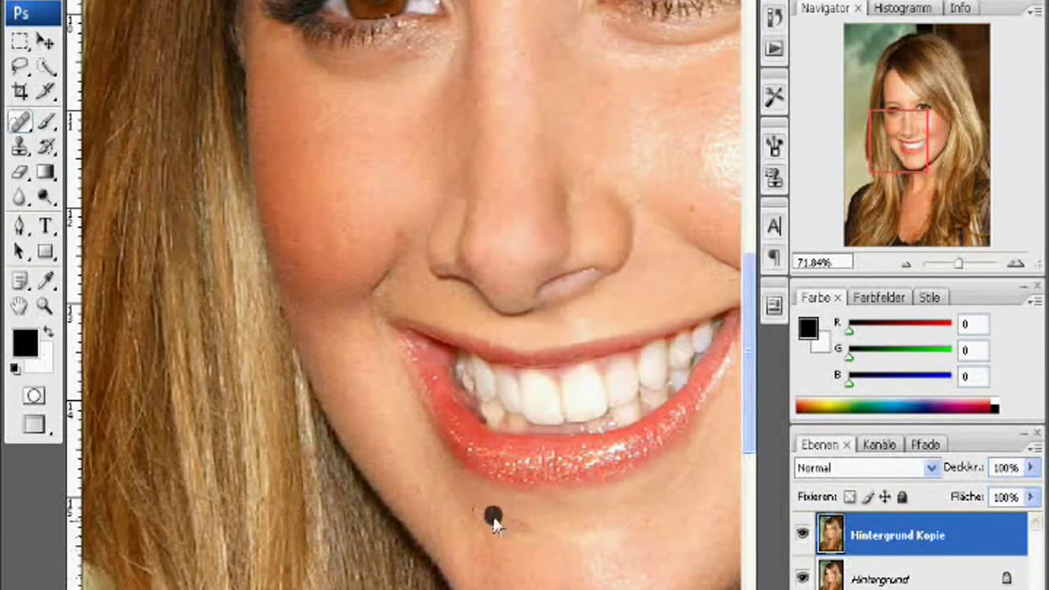
left_click(490, 518)
left_click(439, 509)
Step: Heal the blemishes and shiny spots on the cheek at the image's right side, enlarging the healing brush for the broader areas
scroll(440, 510, "right", 2)
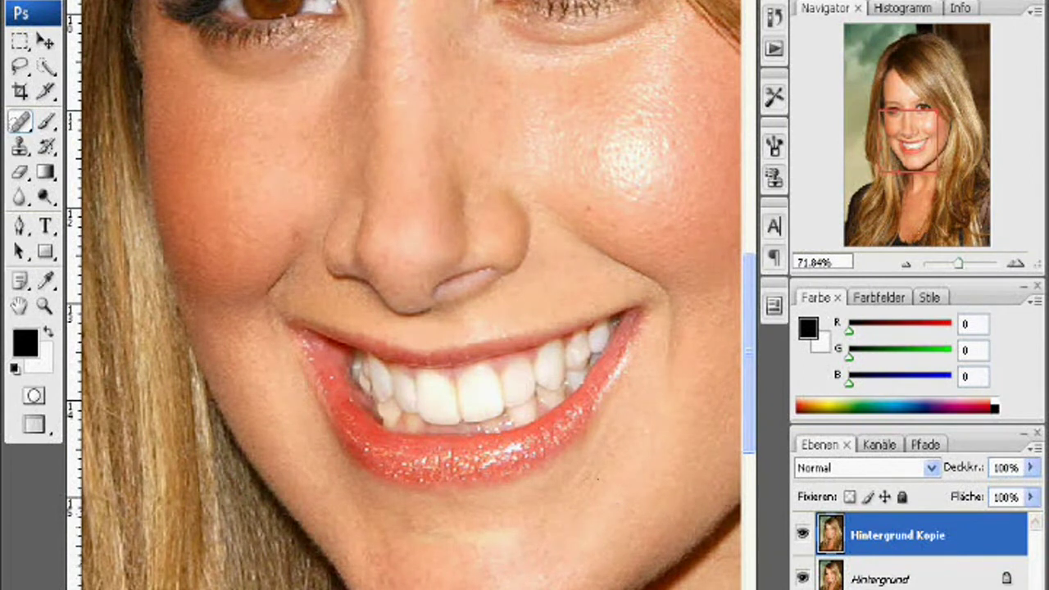
scroll(412, 295, "right", 4)
left_click_drag(749, 448, 749, 377)
left_click(295, 453)
left_click(386, 431)
key("bracketright")
key("bracketright")
key("bracketright")
key("bracketright")
left_click(403, 423)
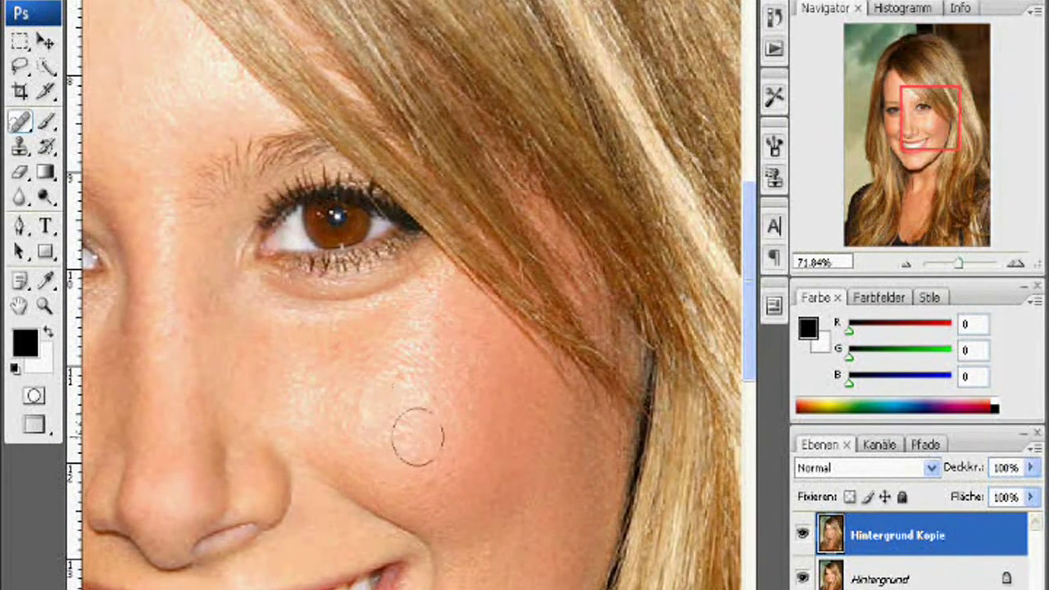
left_click(418, 430)
left_click(385, 397)
left_click(366, 422)
left_click(406, 355)
Step: Heal the remaining skin marks beside the nose and near the inner corner of the eye
left_click(230, 380)
left_click(209, 297)
left_click(218, 309)
Step: Smooth the forehead skin with the Blur tool, using a much larger brush
scroll(413, 295, "left", 4)
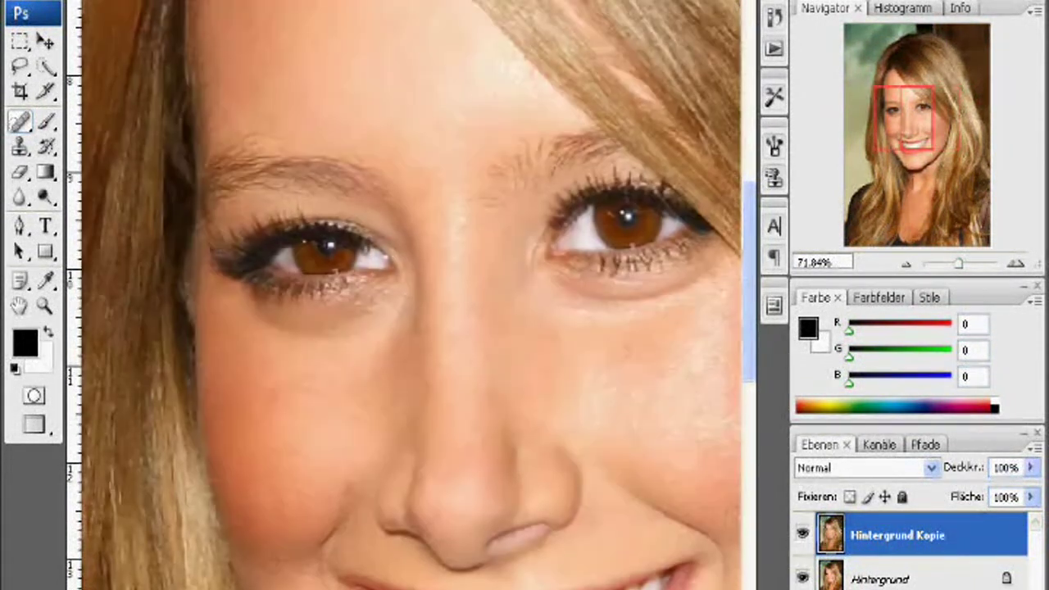
left_click(78, 1)
left_click_drag(749, 282, 749, 197)
left_click(23, 199)
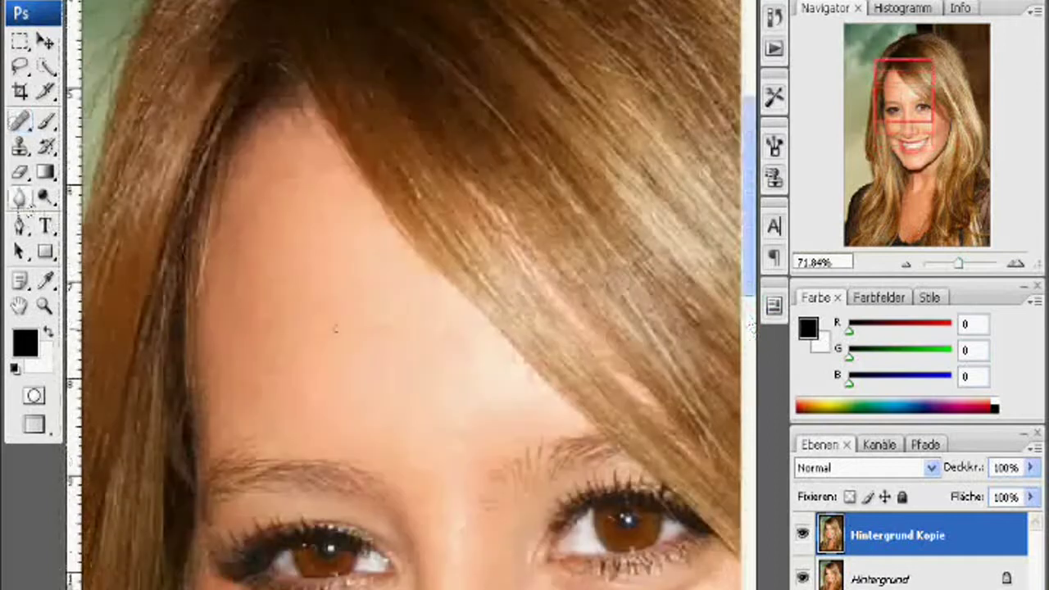
key("bracketright")
key("bracketright")
key("bracketright")
key("bracketright")
key("bracketright")
key("bracketright")
key("bracketright")
key("bracketright")
key("bracketright")
key("bracketright")
mouse_move(287, 314)
left_mouse_down()
mouse_move(444, 403)
mouse_move(456, 368)
mouse_move(416, 339)
mouse_move(446, 377)
left_mouse_up()
Step: Blur the skin on both cheeks and along the nose to soften its texture
left_click_drag(748, 258, 748, 367)
mouse_move(262, 348)
left_mouse_down()
mouse_move(269, 386)
mouse_move(344, 337)
left_mouse_up()
mouse_move(418, 352)
left_mouse_down()
mouse_move(464, 276)
mouse_move(459, 293)
mouse_move(365, 304)
left_mouse_up()
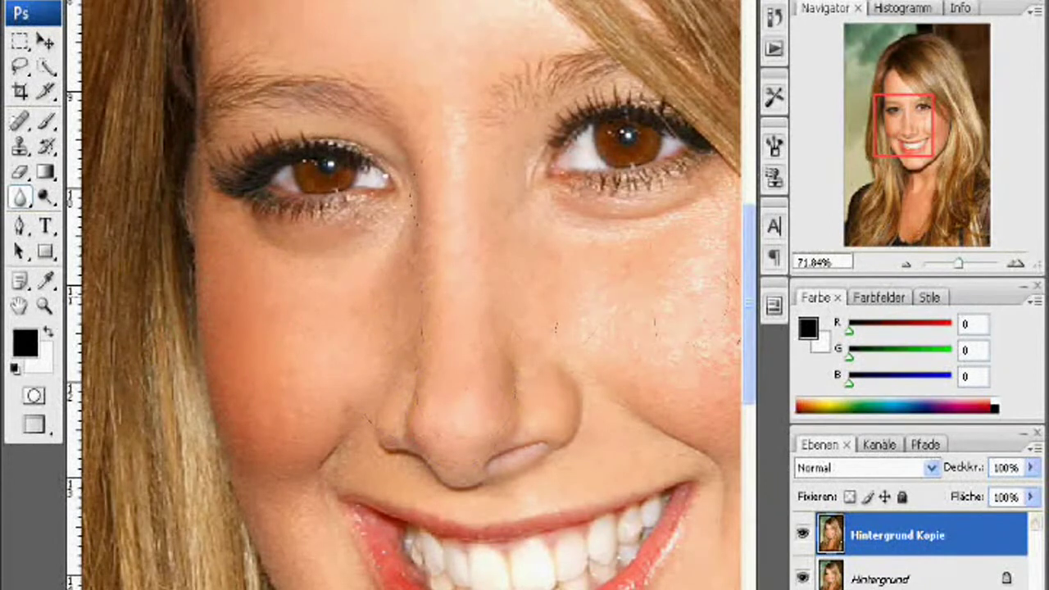
left_click_drag(352, 588, 467, 588)
mouse_move(469, 393)
left_mouse_down()
mouse_move(395, 359)
mouse_move(480, 306)
mouse_move(557, 421)
mouse_move(497, 508)
mouse_move(434, 570)
mouse_move(381, 589)
left_mouse_up()
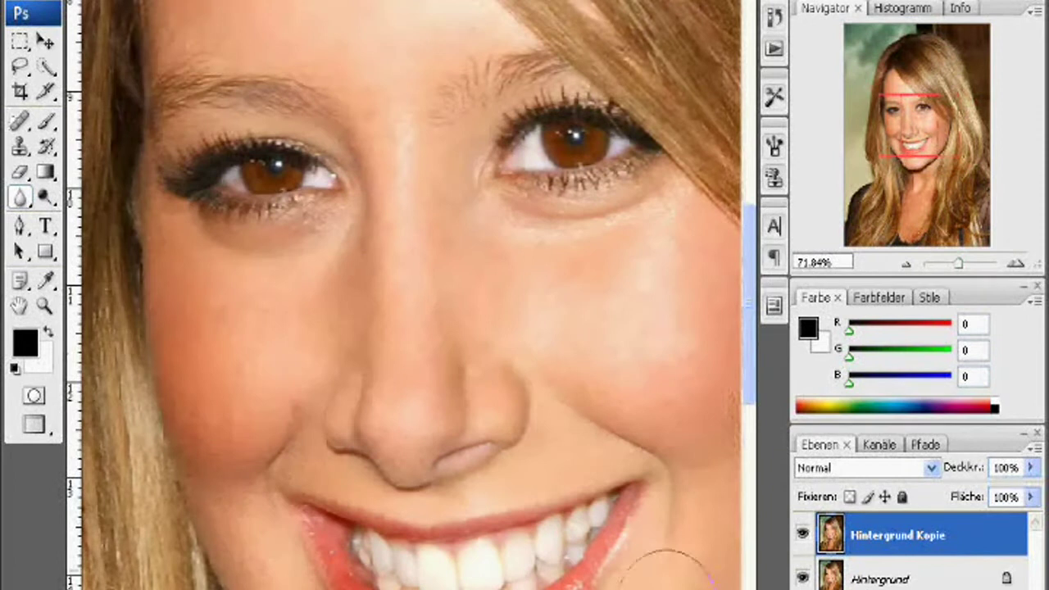
Step: Blur the chin skin, then soften the area between nose and upper lip with a smaller brush
left_click_drag(749, 327, 749, 377)
mouse_move(526, 551)
left_mouse_down()
mouse_move(573, 536)
mouse_move(391, 536)
left_mouse_up()
key("bracketleft")
key("bracketleft")
key("bracketleft")
key("bracketleft")
key("bracketleft")
mouse_move(262, 350)
left_mouse_down()
mouse_move(290, 425)
mouse_move(325, 358)
left_mouse_up()
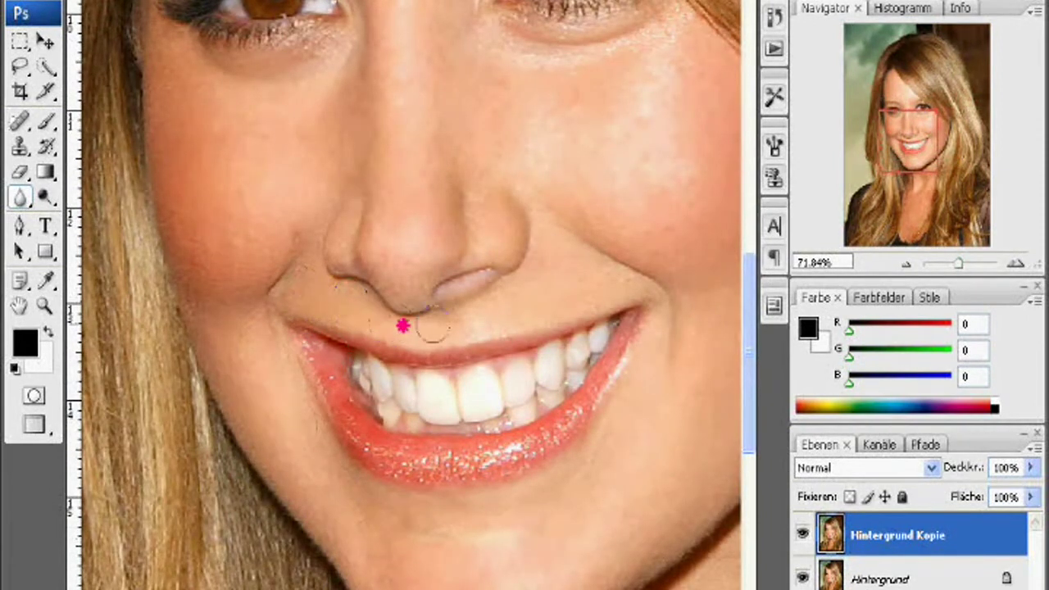
Step: Heal the remaining highlights and uneven spots on both cheeks with the Healing Brush
left_click(43, 308)
key("ctrl+0")
left_click_drag(266, 131, 519, 449)
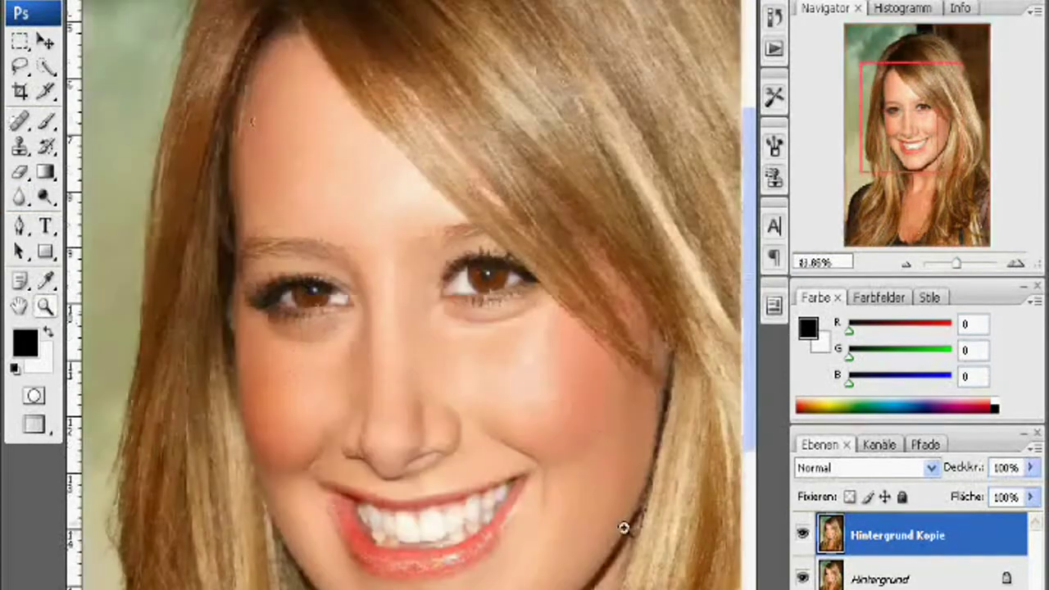
left_click(21, 123)
left_click(543, 402)
left_click(534, 433)
left_click(434, 386)
left_click(508, 391)
left_click(519, 424)
left_click(508, 355)
left_click(274, 438)
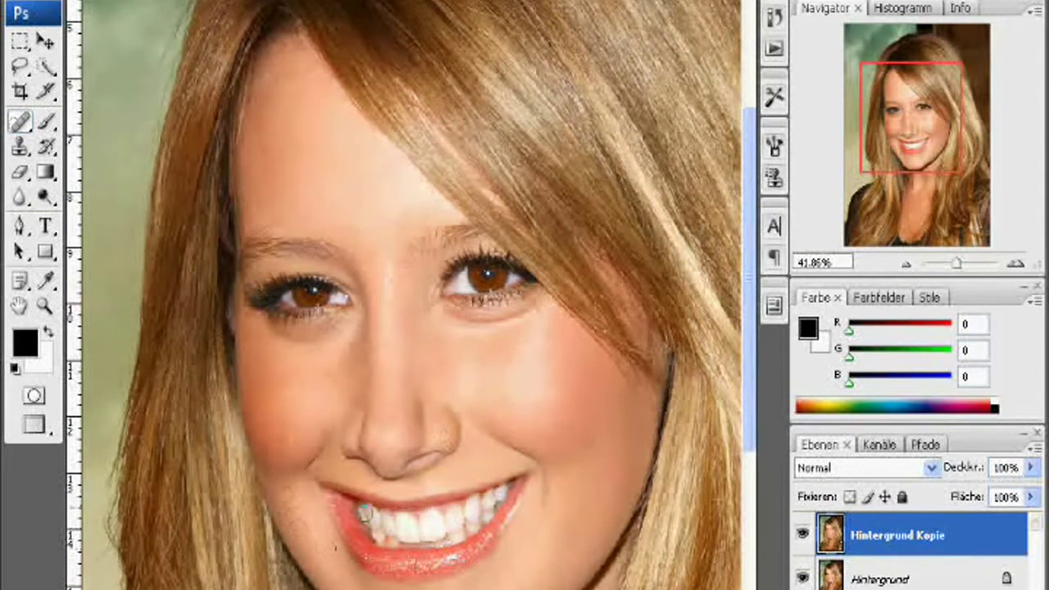
left_click(328, 428)
Step: Heal the uneven spots along the bridge of the nose, between the eyebrows and on the forehead
left_click(374, 335)
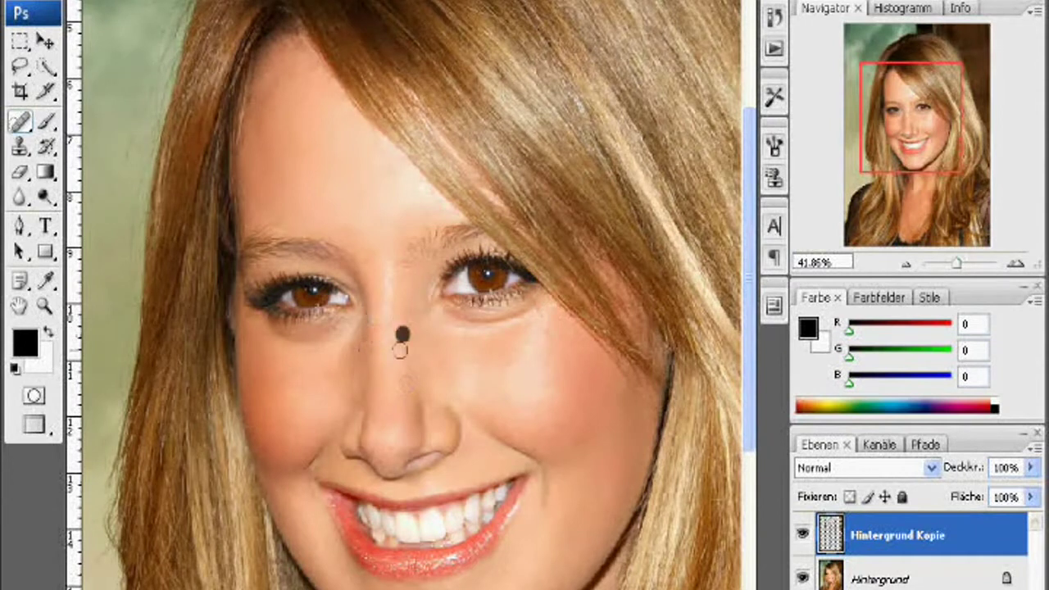
left_click(372, 301)
left_click(385, 246)
left_click(373, 237)
left_click(391, 213)
left_click(373, 258)
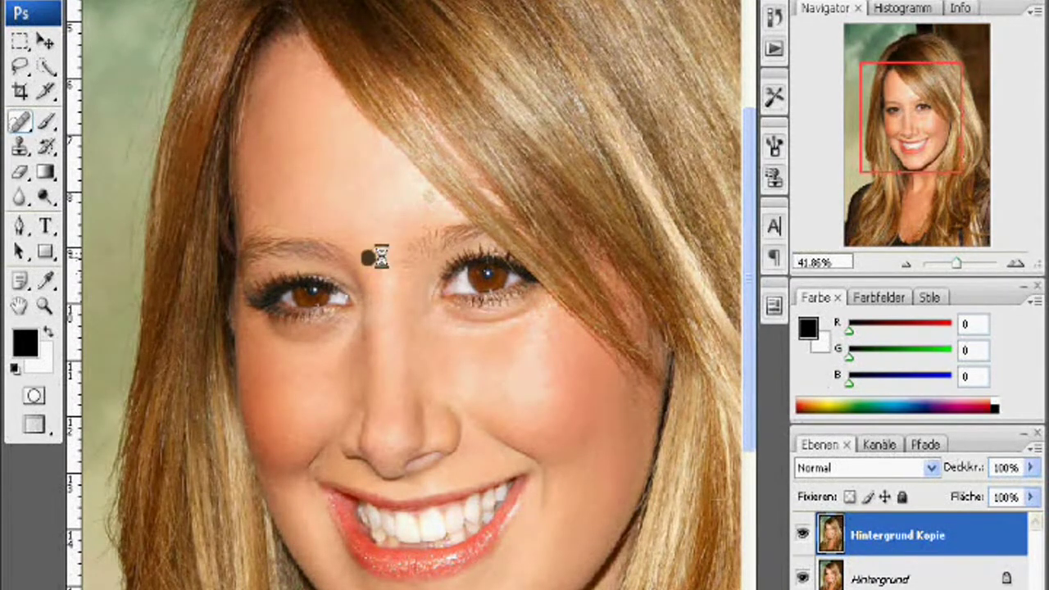
left_click(426, 198)
Step: Soften the mark on the forehead beside the hairline with the Blur tool
left_click(20, 174)
left_click(21, 195)
left_click_drag(428, 197, 437, 207)
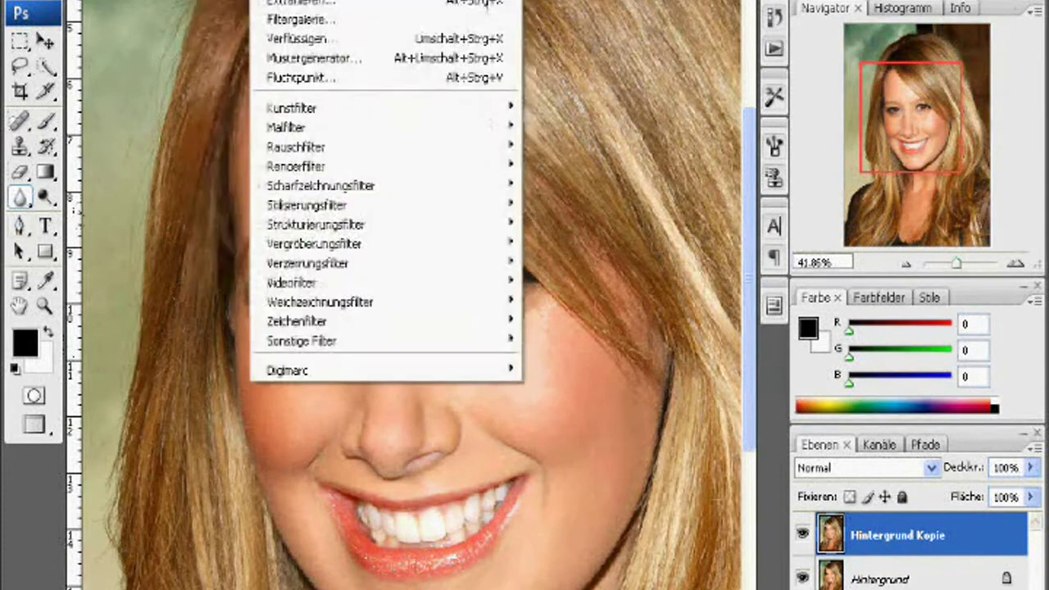
Step: In the Liquify filter, enlarge the eyes with the Bloat tool and slim the nose with the Pucker tool
left_click(328, 41)
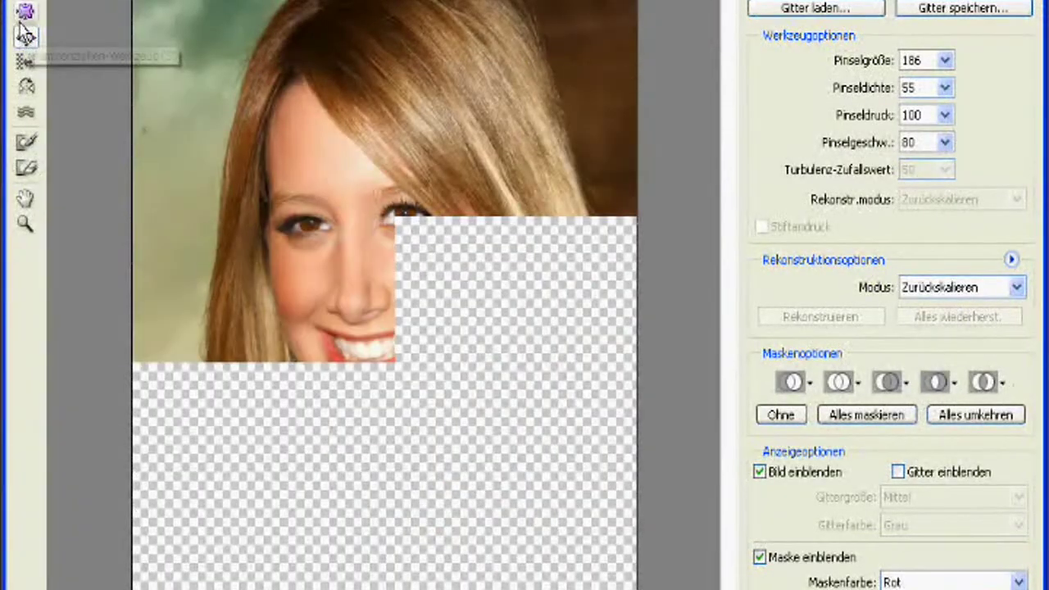
left_click(25, 36)
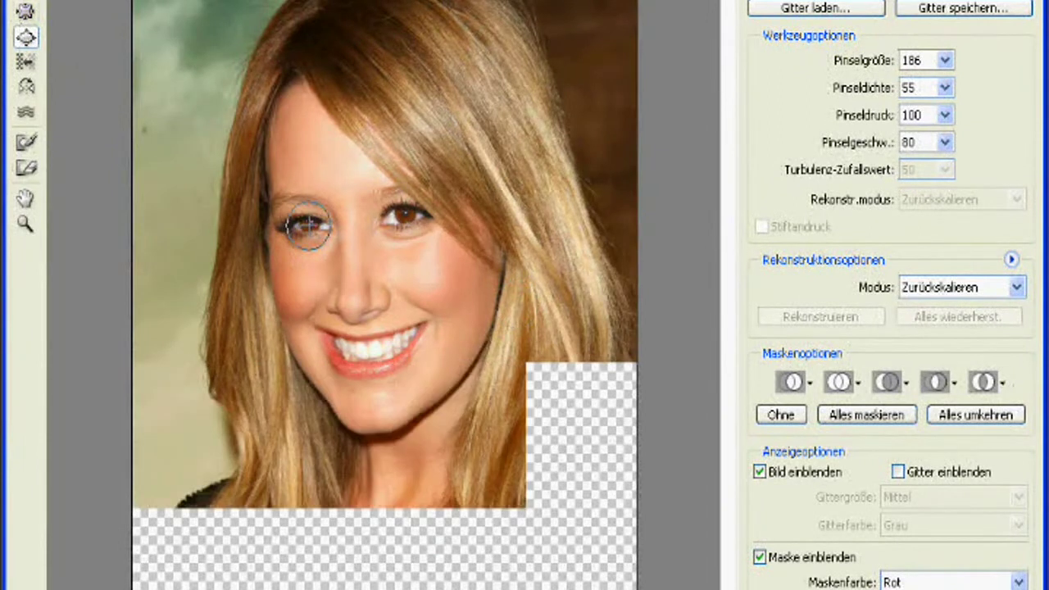
left_click(27, 13)
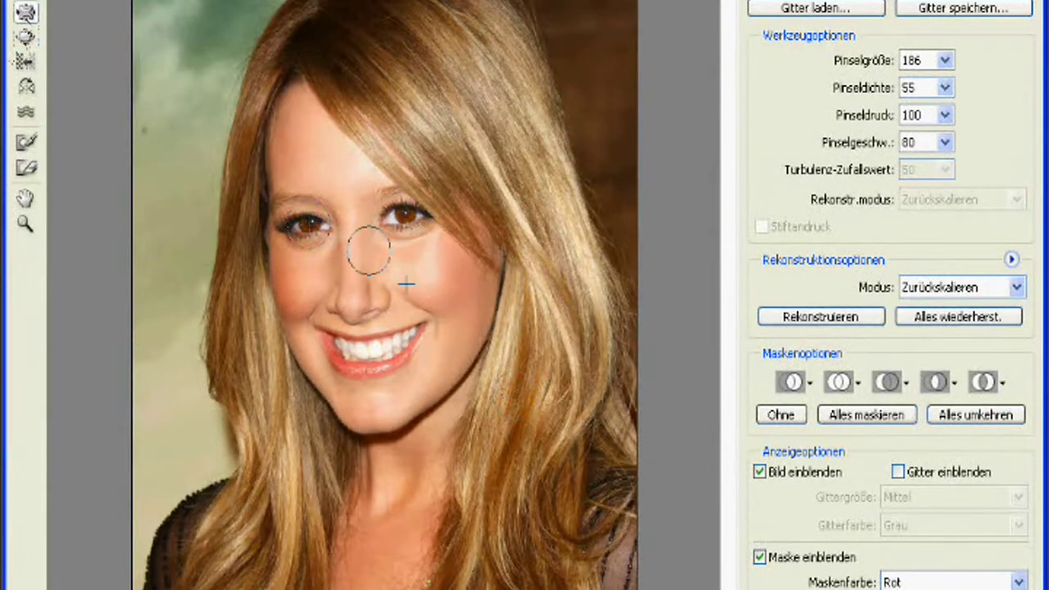
key("Return")
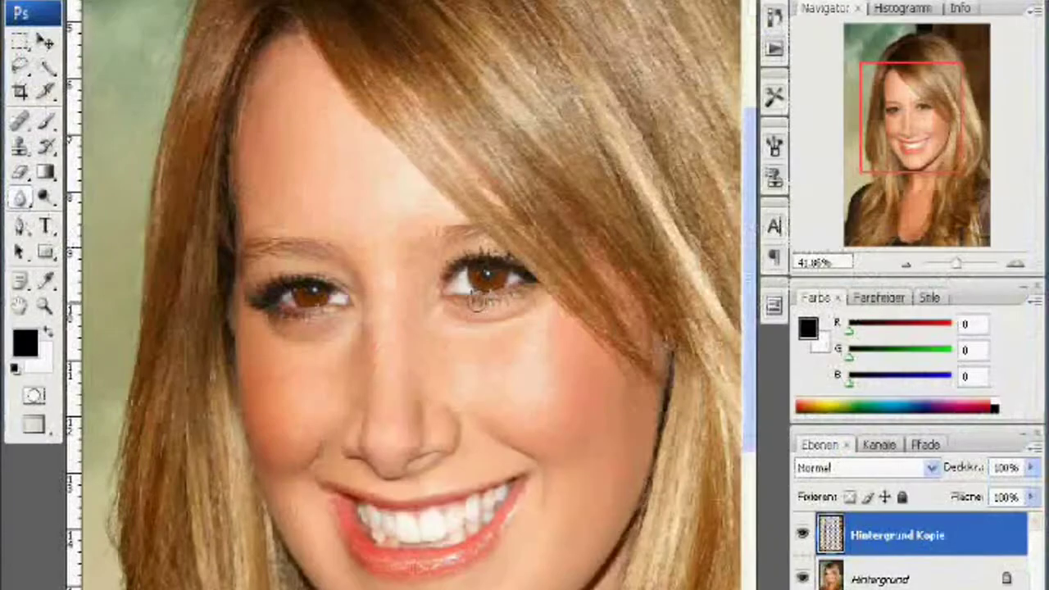
Step: Whiten the upper and lower teeth with the Dodge tool
left_click_drag(747, 155, 746, 227)
left_click(46, 305)
left_click_drag(318, 360, 567, 439)
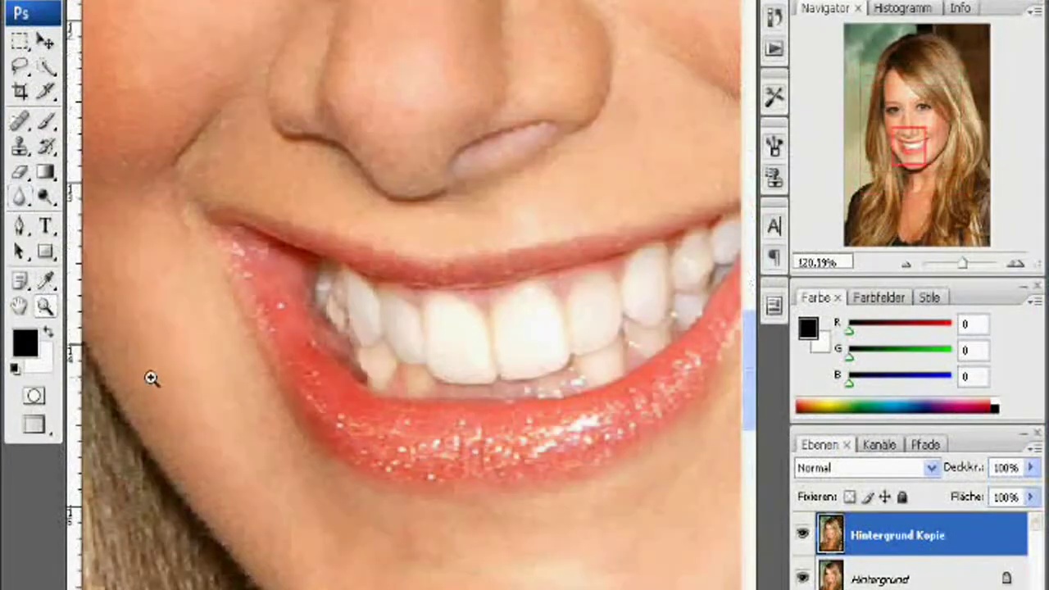
left_click(44, 196)
mouse_move(459, 338)
left_mouse_down()
mouse_move(594, 316)
mouse_move(597, 304)
mouse_move(489, 319)
mouse_move(607, 266)
left_mouse_up()
mouse_move(293, 326)
left_mouse_down()
mouse_move(256, 301)
mouse_move(291, 316)
left_mouse_up()
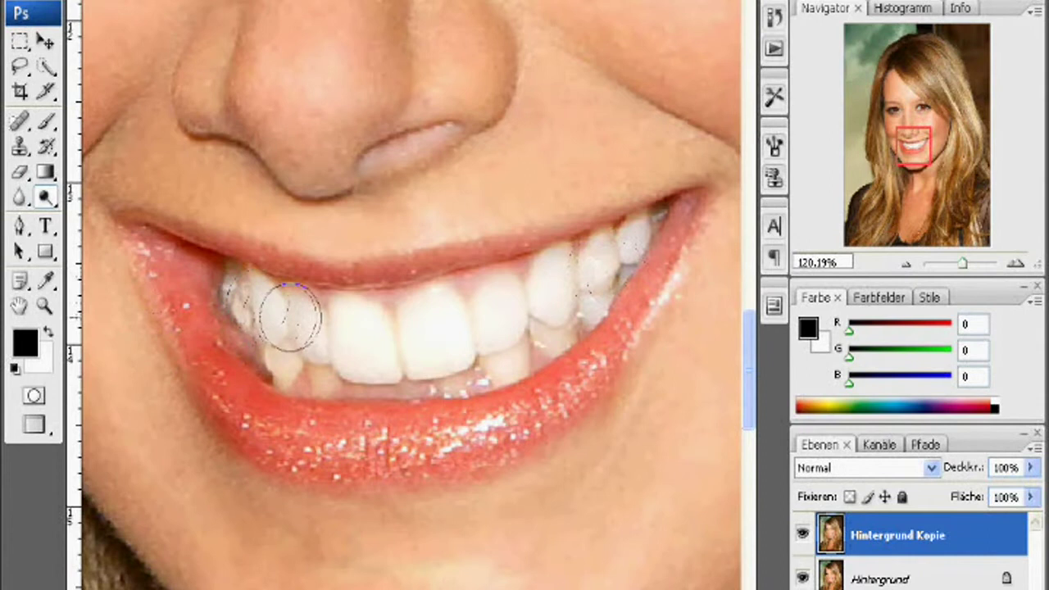
mouse_move(317, 375)
left_mouse_down()
mouse_move(284, 364)
mouse_move(320, 377)
left_mouse_up()
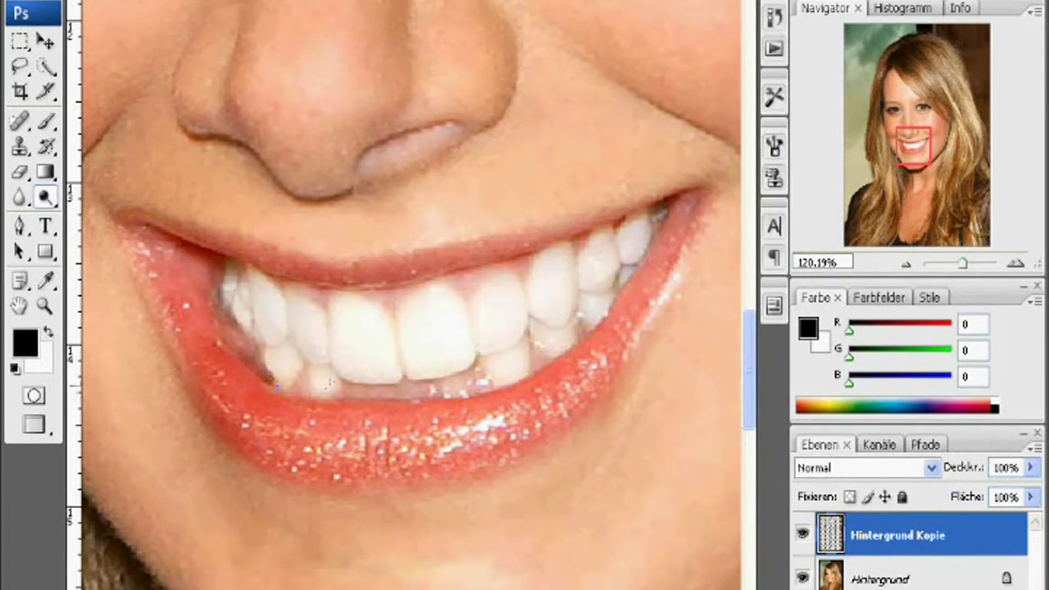
Step: Paint a Quick Mask over the upper and lower lips with the Brush, leaving out the teeth
key("z")
right_click(246, 308)
left_click(276, 319)
left_click_drag(474, 371, 321, 342)
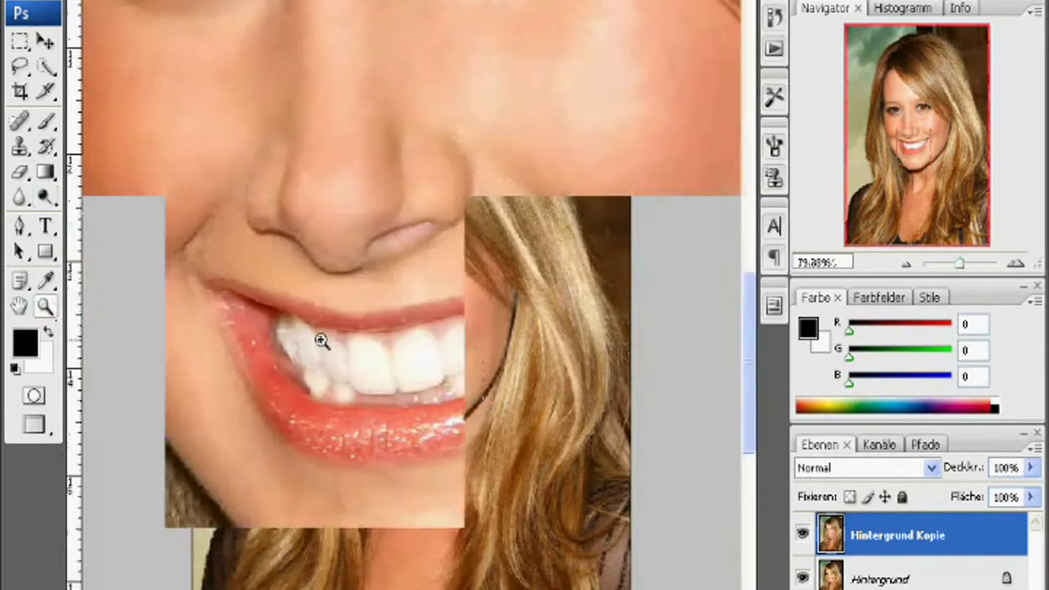
scroll(287, 377, "up", 1)
key("q")
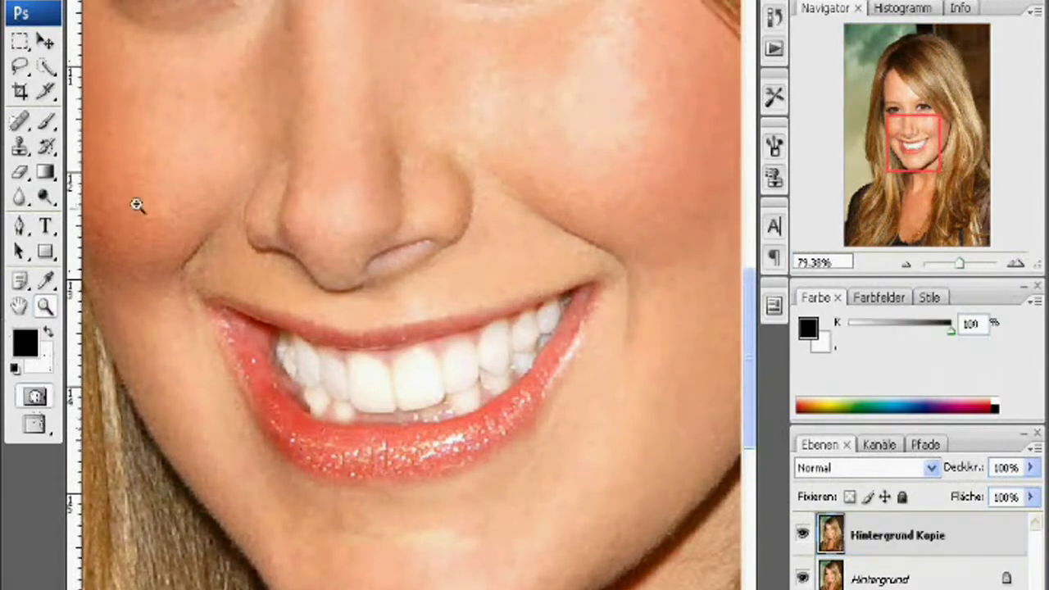
left_click(46, 122)
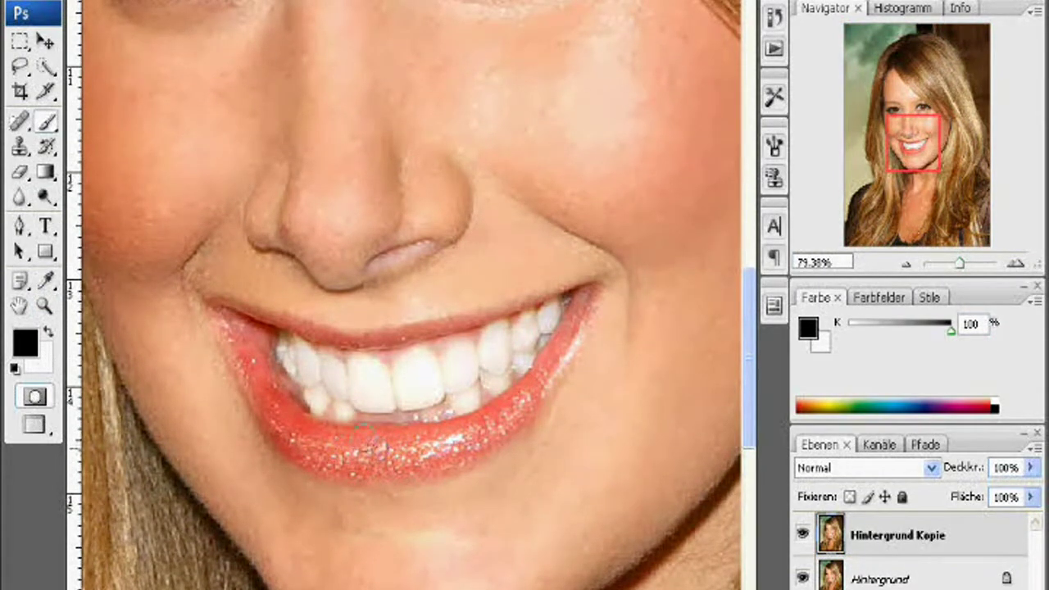
mouse_move(307, 436)
left_mouse_down()
mouse_move(281, 414)
mouse_move(233, 322)
left_mouse_up()
mouse_move(392, 424)
left_mouse_down()
mouse_move(386, 440)
mouse_move(450, 440)
mouse_move(508, 415)
mouse_move(583, 295)
left_mouse_up()
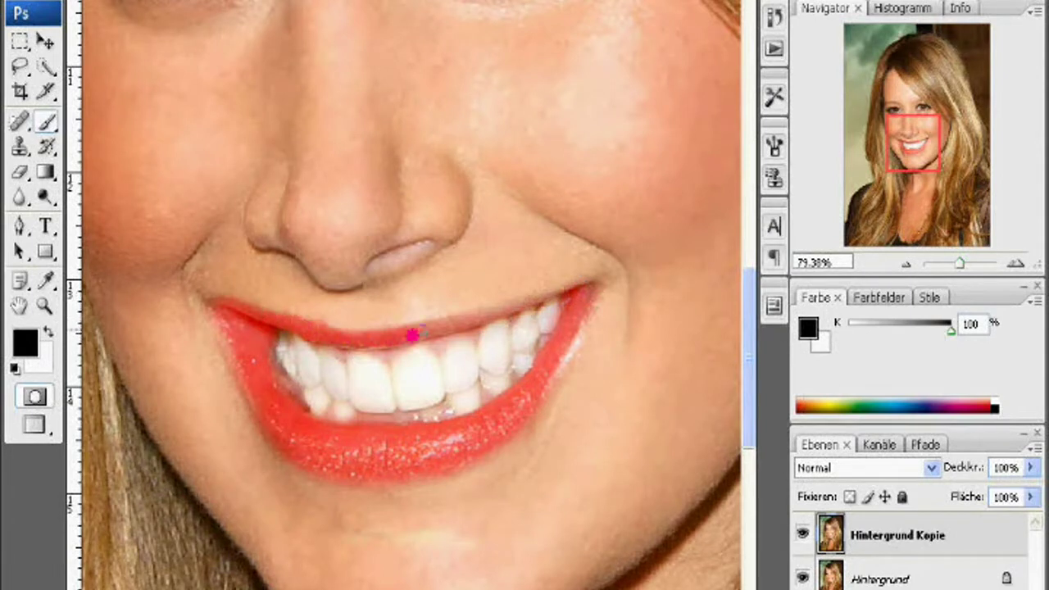
left_click_drag(399, 336, 440, 324)
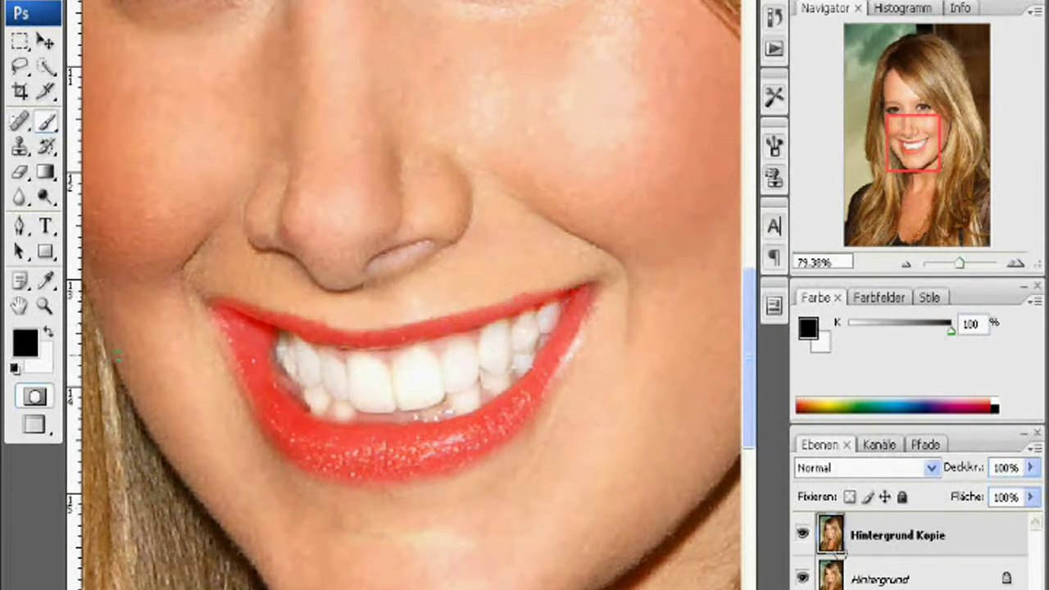
Step: Convert the lip mask into a selection and duplicate the layer Hintergrund Kopie
key("q")
right_click(942, 536)
left_click(783, 151)
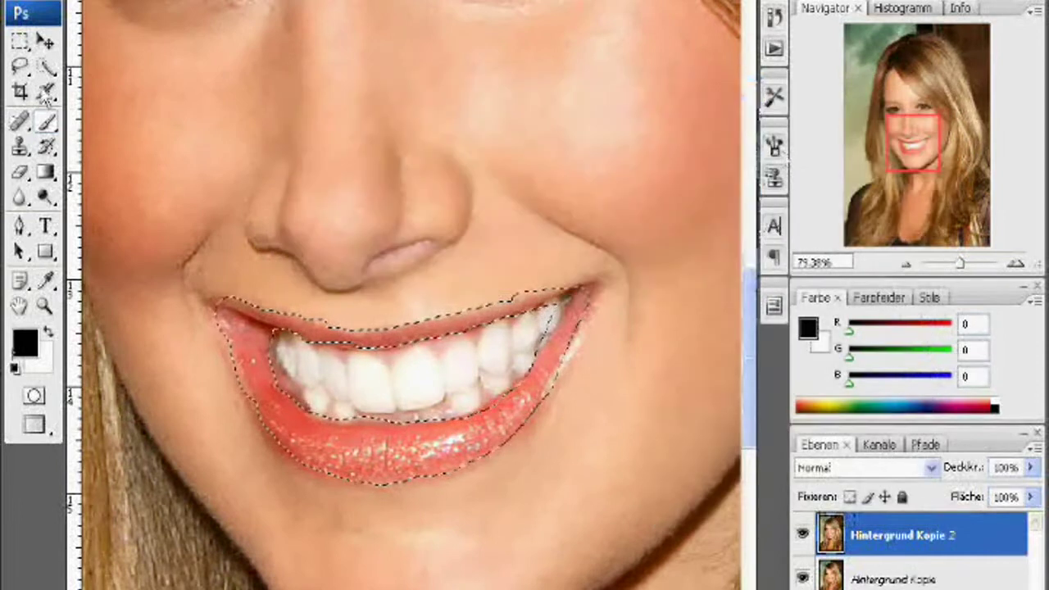
Step: Set the foreground colour to red with R 255, G 0 and B 0 for the brush
left_click(24, 342)
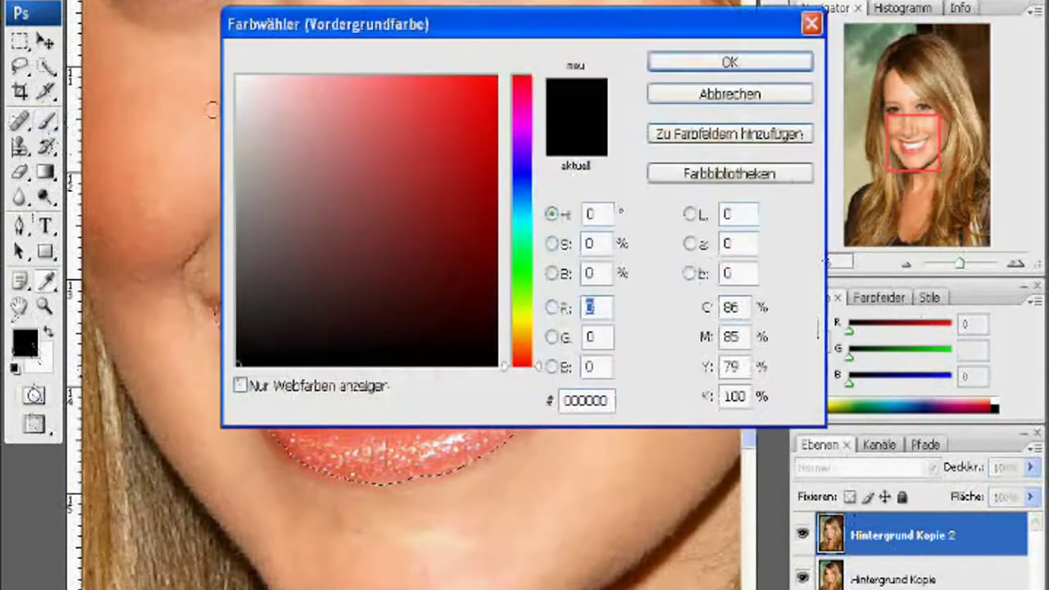
type("255")
key("Return")
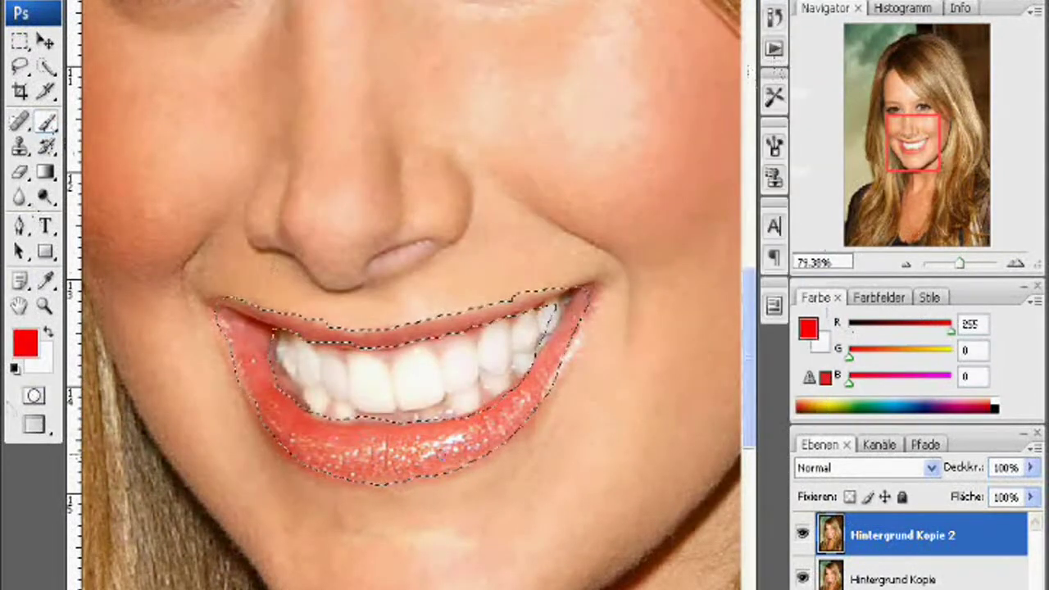
left_click(80, 1)
left_click(385, 122)
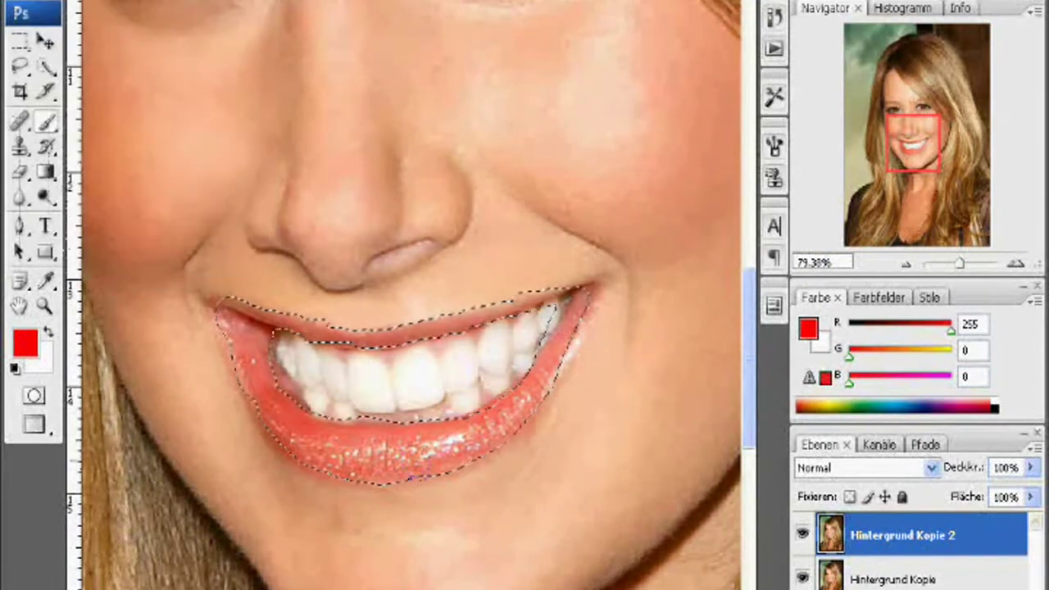
Step: Undo a test brush stroke on the lower lip and invert the selection to confine painting to the lips
left_click_drag(388, 457, 330, 449)
key("ctrl+z")
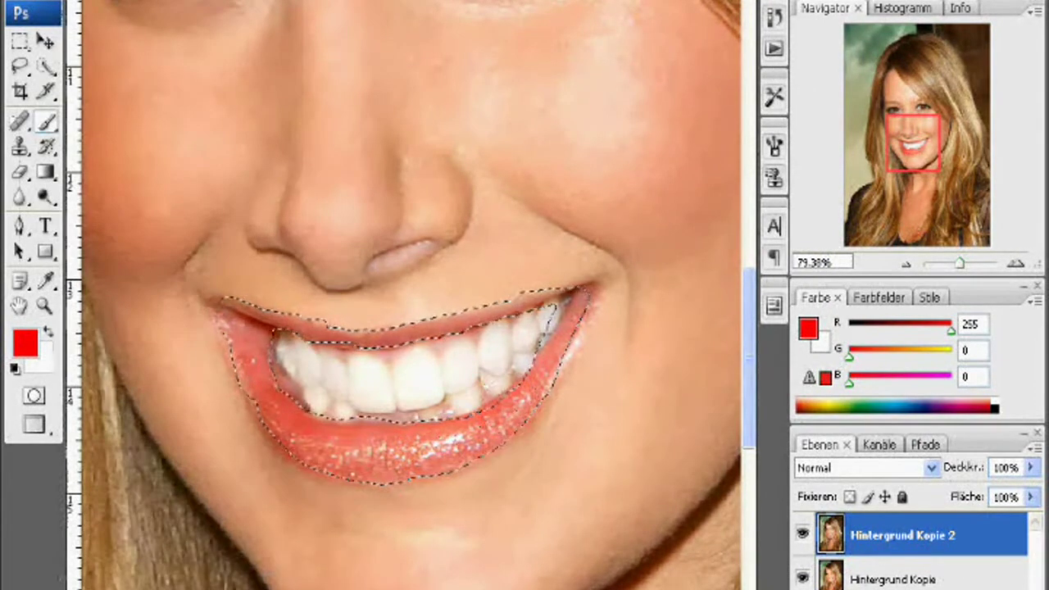
left_click(80, 2)
left_click(19, 42)
right_click(505, 318)
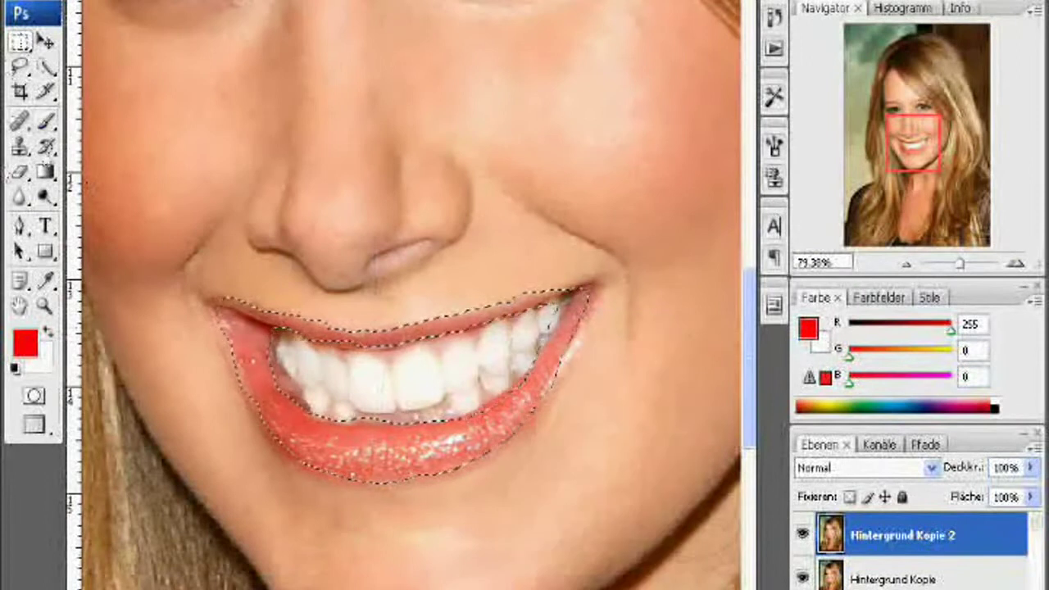
Step: Paint the selected lips red with the Brush and reduce the opacity of Hintergrund Kopie 2 to 23%
left_click(46, 122)
left_click_drag(393, 449, 325, 441)
left_click_drag(465, 326, 316, 480)
left_click_drag(1031, 467, 942, 501)
key("m")
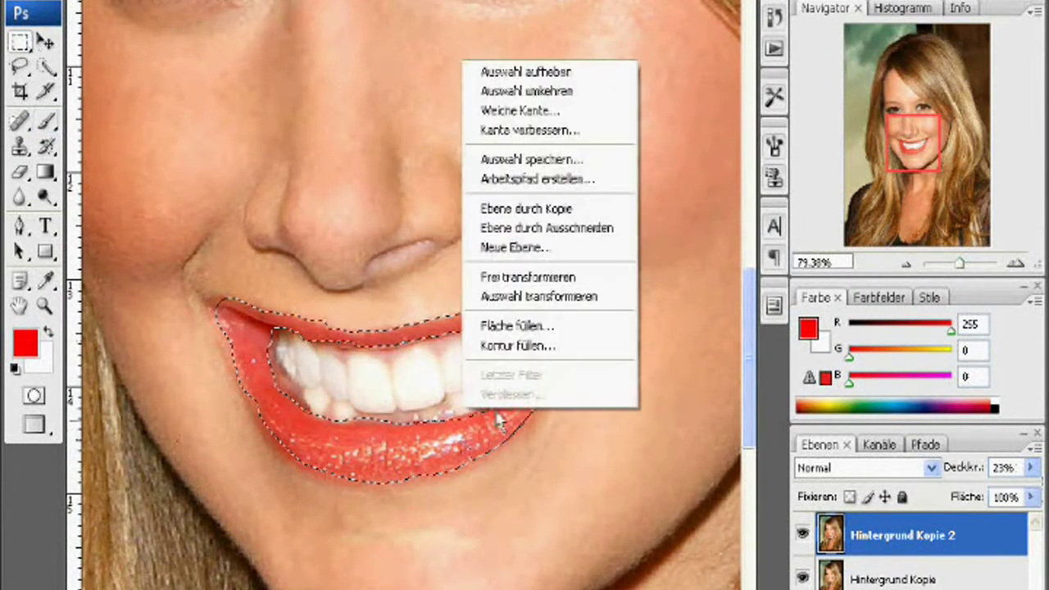
Step: Duplicate the layer Hintergrund Kopie as Hintergrund Kopie 3 in the same document
left_click(46, 307)
right_click(173, 303)
left_click(207, 315)
left_click_drag(288, 221, 461, 281)
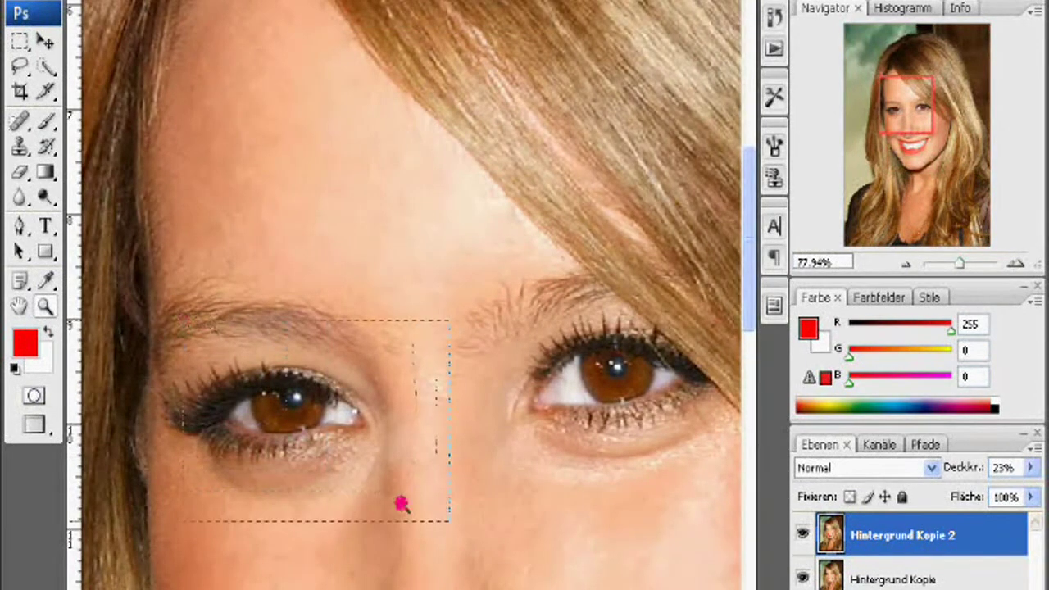
left_click_drag(410, 490, 410, 492)
right_click(869, 578)
left_click(691, 171)
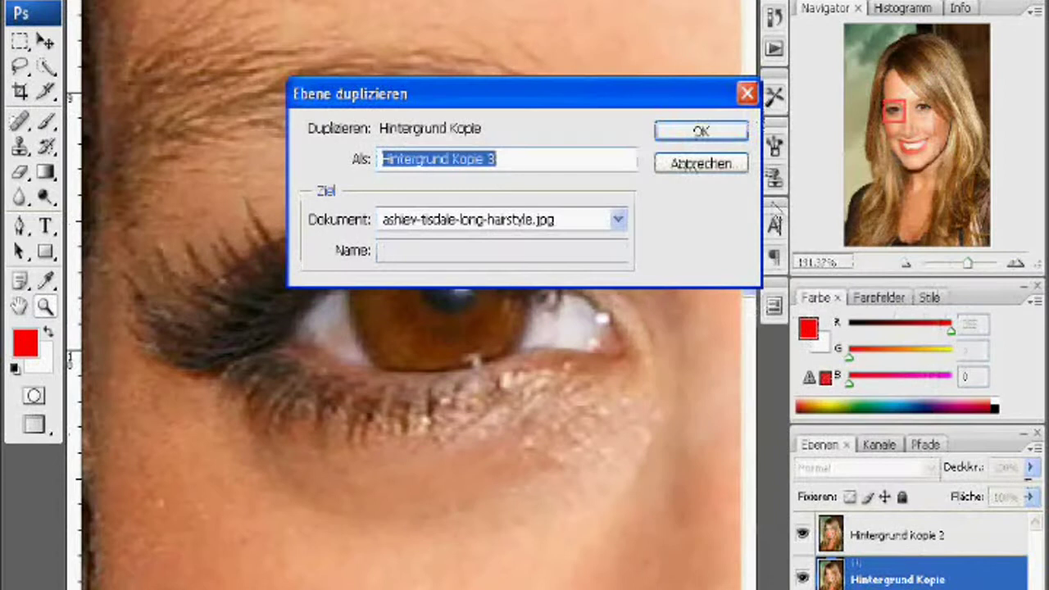
left_click(701, 131)
Step: Set the Brush's foreground colour to black with R 0, G 0 and B 0
left_click(47, 122)
left_click(26, 343)
left_click_drag(402, 251, 246, 373)
left_click(719, 63)
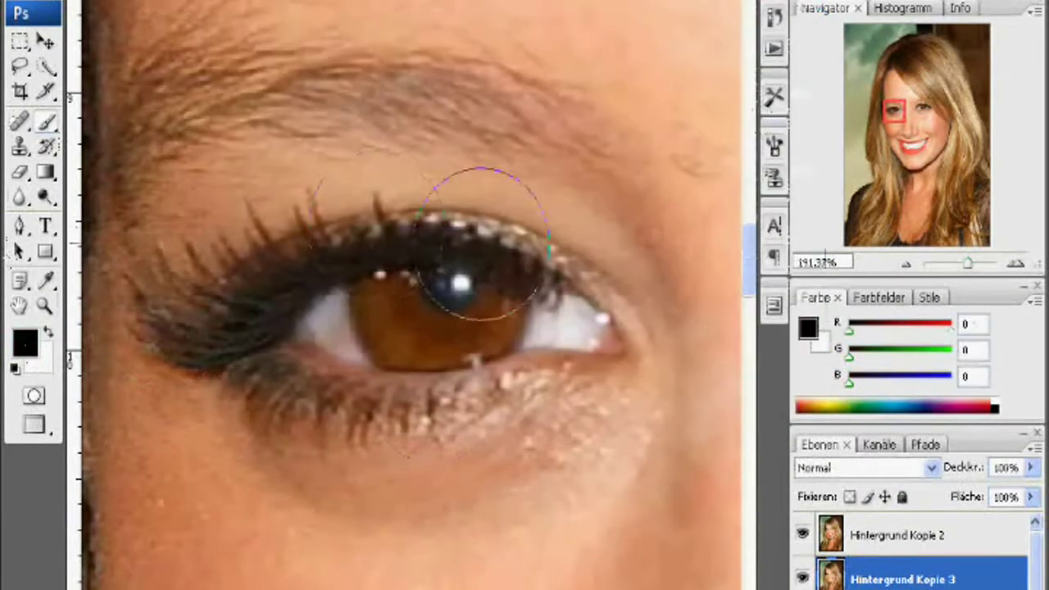
Step: Paint black eye shadow around both eyes on Hintergrund Kopie 3 and set the layer's opacity to 43%
mouse_move(597, 246)
left_mouse_down()
mouse_move(614, 291)
mouse_move(470, 196)
mouse_move(370, 193)
mouse_move(162, 279)
mouse_move(245, 209)
mouse_move(239, 376)
mouse_move(337, 422)
mouse_move(500, 385)
left_mouse_up()
mouse_move(1031, 467)
left_mouse_down()
mouse_move(959, 492)
mouse_move(970, 496)
left_mouse_up()
left_click_drag(410, 589, 504, 589)
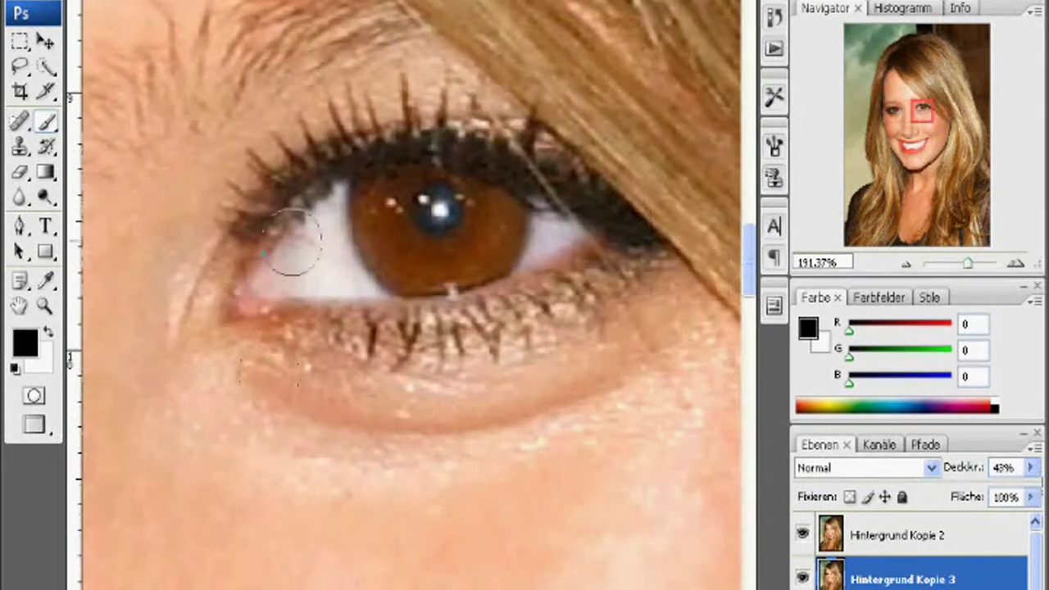
left_click_drag(248, 233, 405, 113)
mouse_move(247, 315)
left_mouse_down()
mouse_move(585, 328)
mouse_move(628, 285)
mouse_move(344, 336)
left_mouse_up()
mouse_move(274, 184)
left_mouse_down()
mouse_move(295, 161)
mouse_move(528, 114)
left_mouse_up()
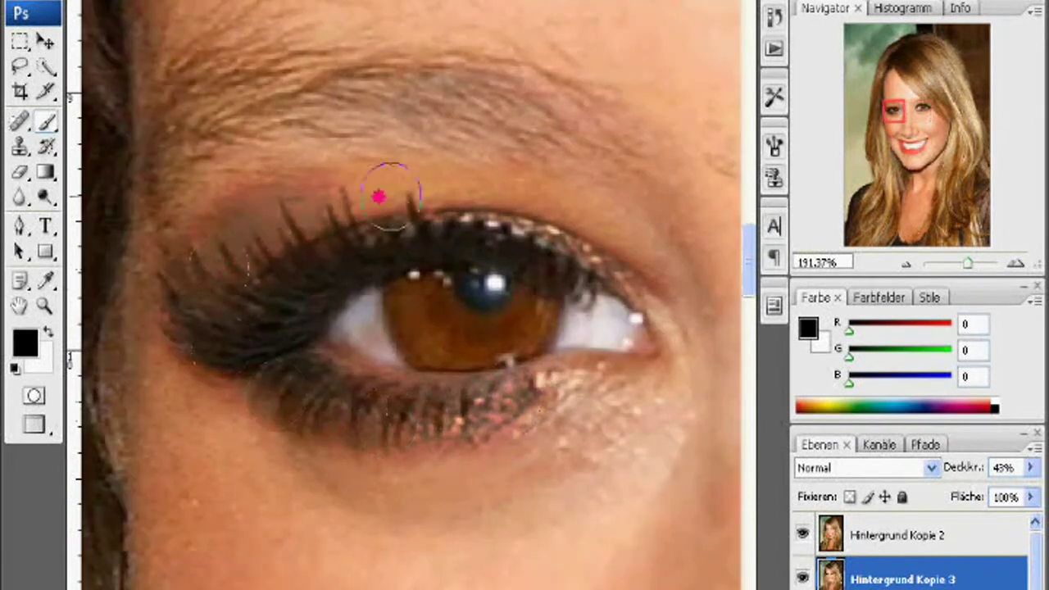
Step: Reduce the opacity of Hintergrund Kopie 3 to 26%
key("z")
right_click(227, 308)
left_click(253, 321)
left_click_drag(1031, 467, 946, 501)
Step: Add more black shading with the Brush along the lash lines of both eyes
left_click(44, 307)
left_click_drag(303, 213, 480, 318)
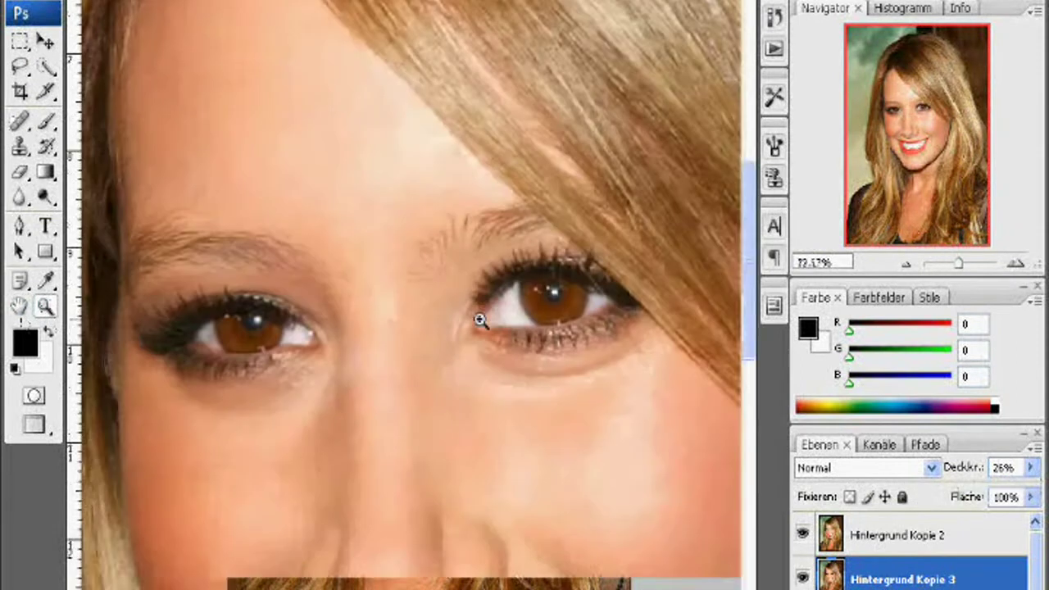
left_click_drag(114, 299, 315, 399)
scroll(411, 295, "left", 2)
key("b")
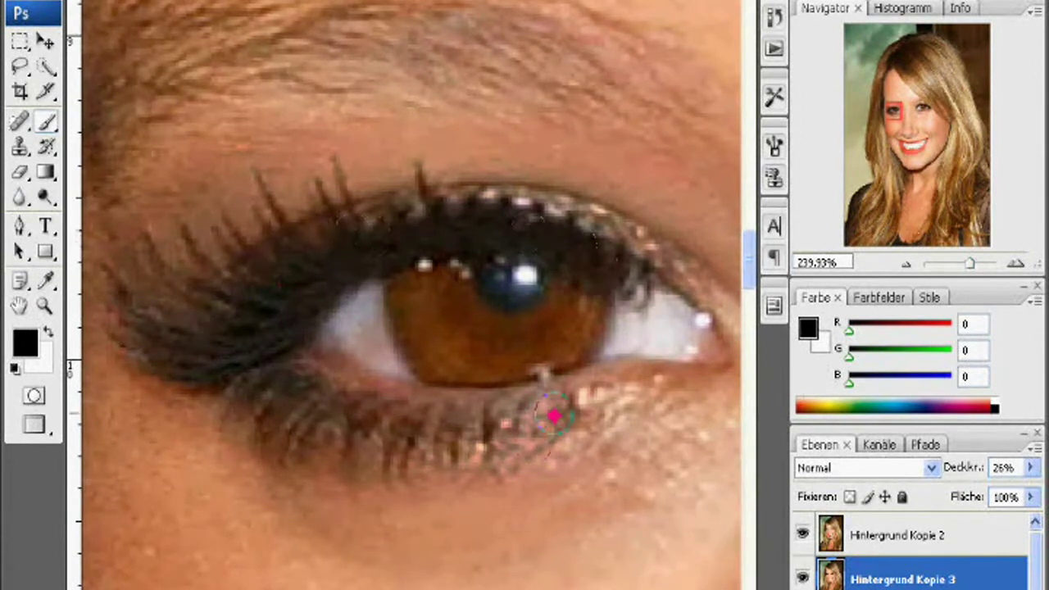
left_click_drag(320, 589, 447, 588)
left_click_drag(749, 277, 749, 256)
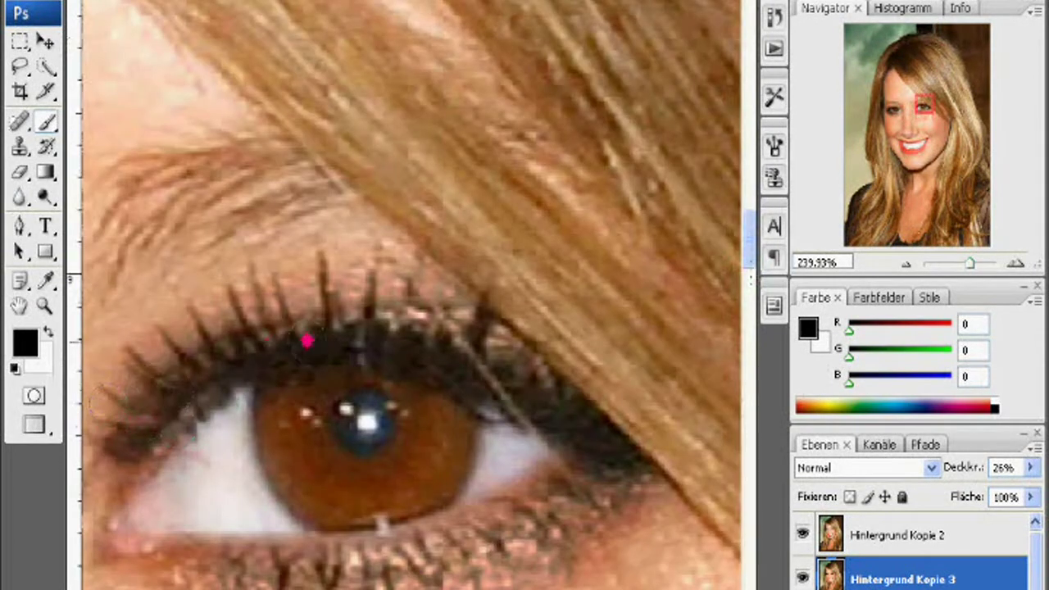
Step: Duplicate a portrait layer, paint a black line along the lower lashes with the Brush and set its opacity to 55%
right_click(905, 578)
left_click(679, 245)
key("Return")
mouse_move(194, 538)
left_mouse_down()
mouse_move(358, 552)
mouse_move(551, 479)
left_mouse_up()
left_click(264, 1)
left_click(264, 10)
mouse_move(190, 539)
left_mouse_down()
mouse_move(475, 513)
mouse_move(553, 474)
left_mouse_up()
left_click(1030, 467)
left_click_drag(977, 497, 969, 497)
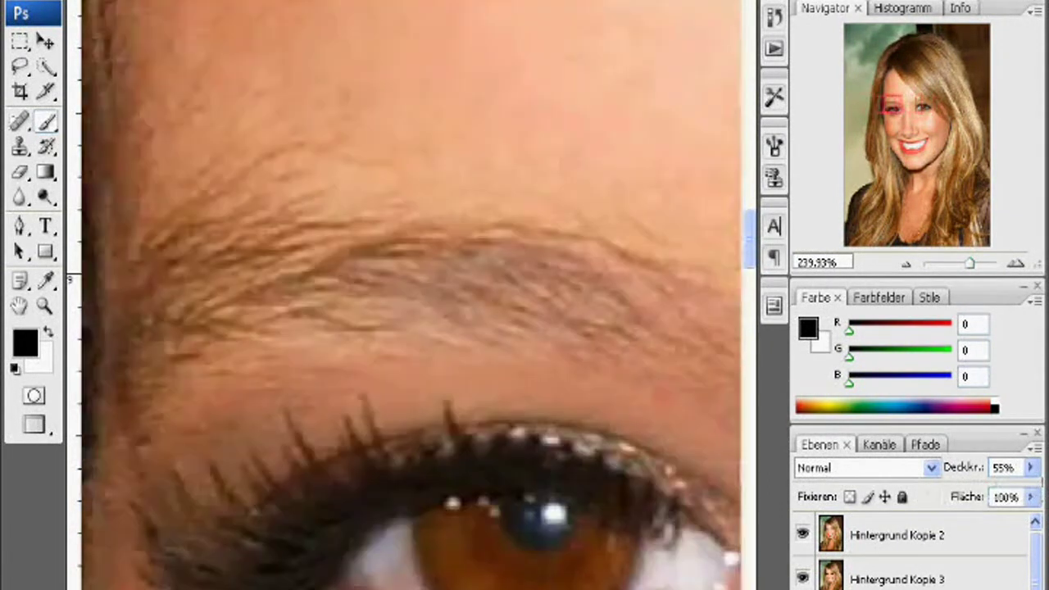
Step: Lower the opacity of the lash-line layer to 29%
scroll(411, 295, "right", 3)
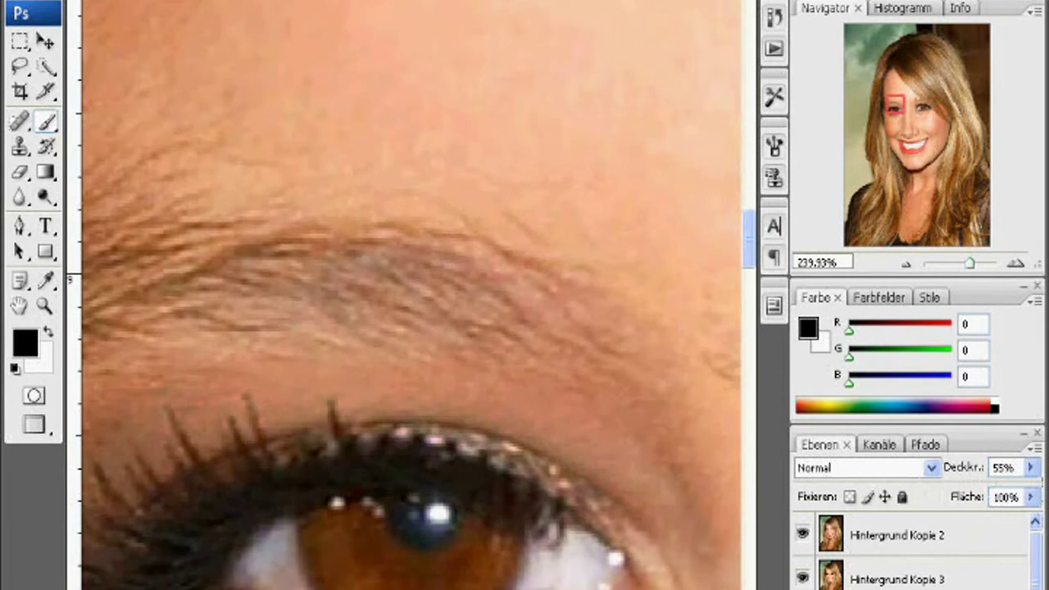
key("z")
right_click(205, 344)
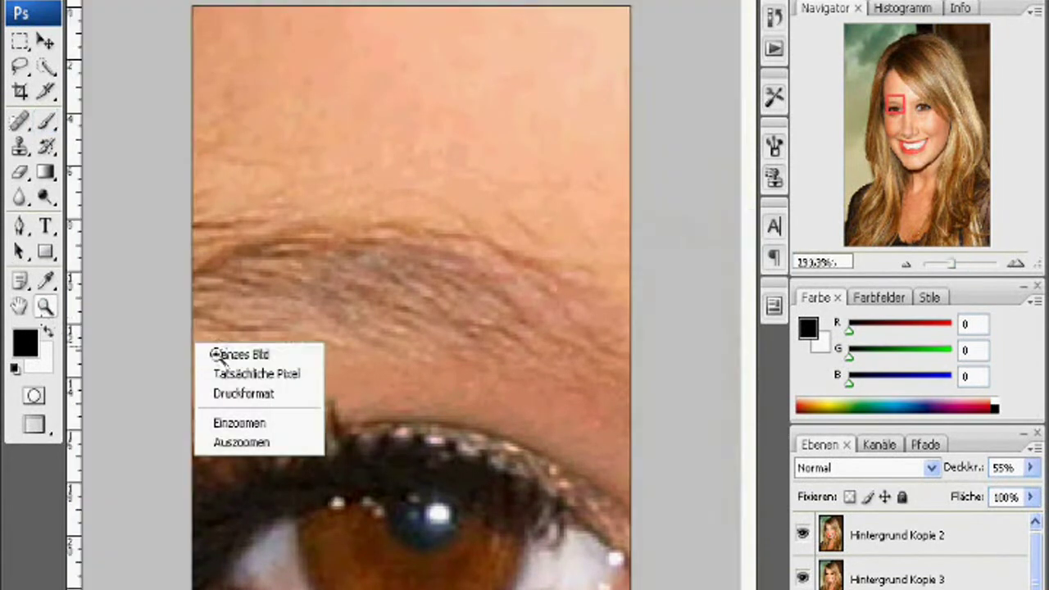
left_click(244, 353)
left_click(1030, 467)
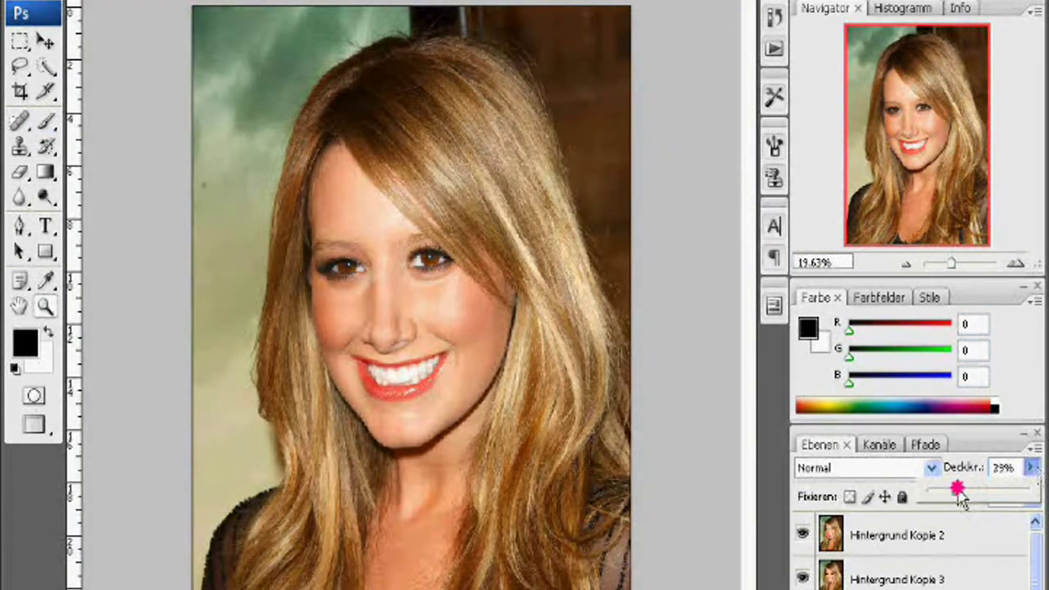
Step: Draw an elliptical selection on the eye beside the hair fringe and transform it to fit around the iris
left_click_drag(319, 227, 381, 286)
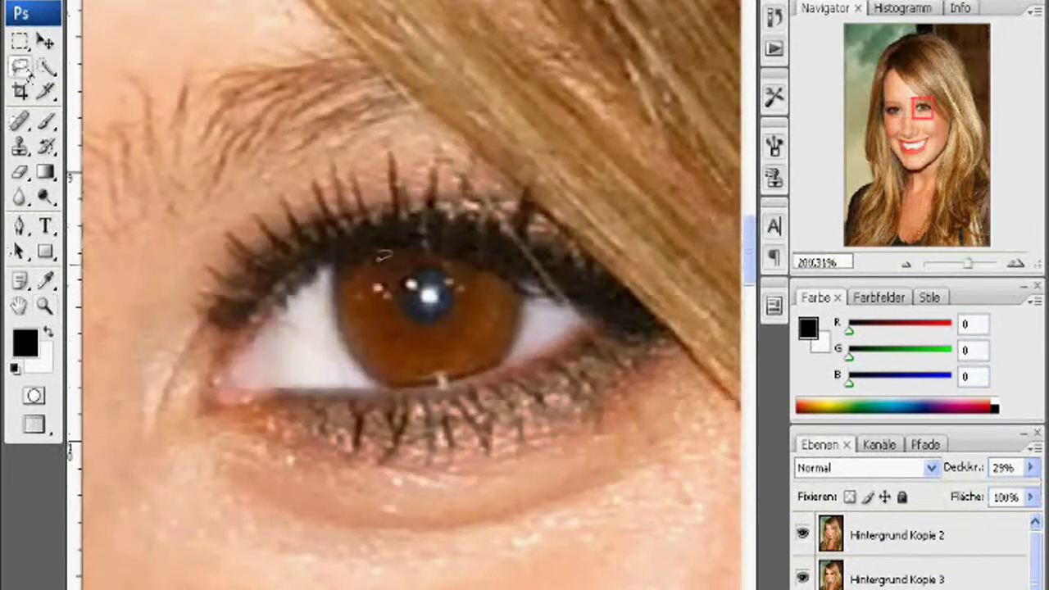
left_click(20, 66)
left_click(19, 39)
left_click(140, 54)
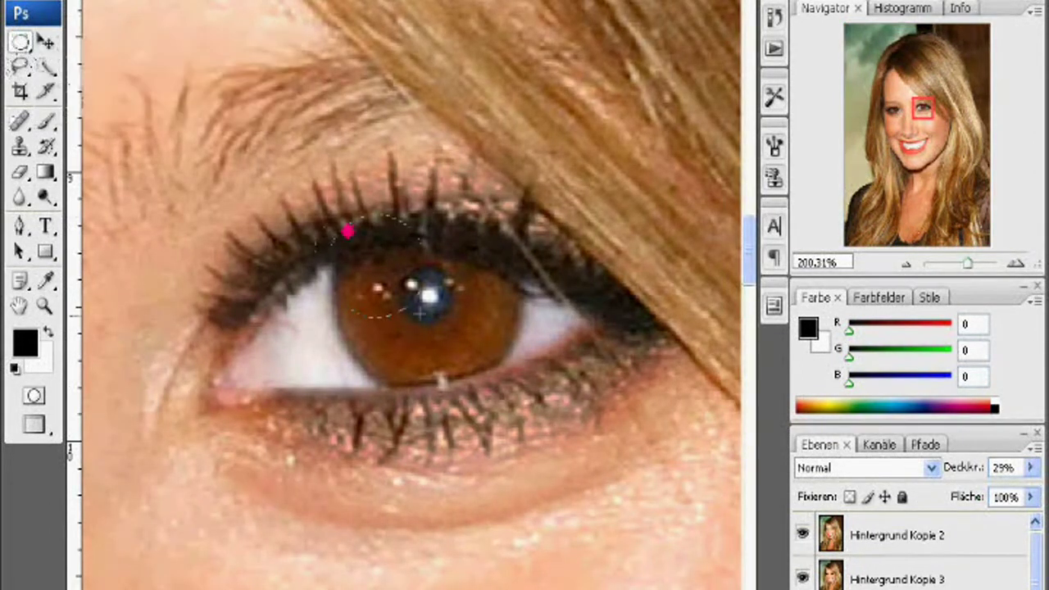
right_click(440, 346)
left_click(508, 569)
left_click_drag(431, 459, 513, 442)
left_click_drag(477, 349, 513, 372)
mouse_move(506, 369)
left_mouse_down()
mouse_move(487, 367)
mouse_move(509, 366)
left_mouse_up()
Step: Trim and extend the circular selection with the Polygonal Lasso so it follows the iris between the eyelids
key("l")
left_click(522, 206)
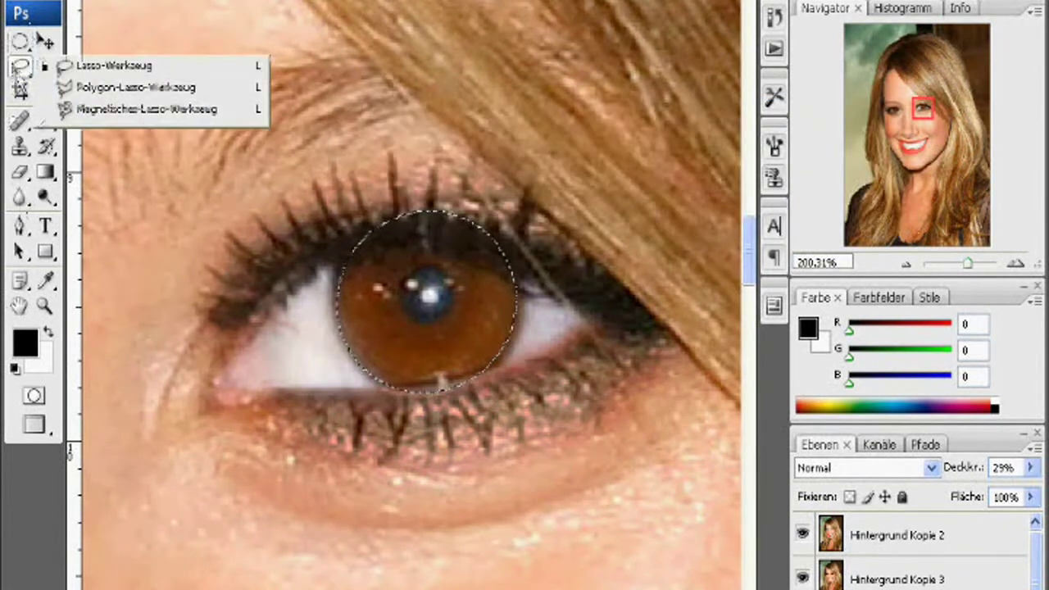
left_click_drag(422, 379, 466, 392)
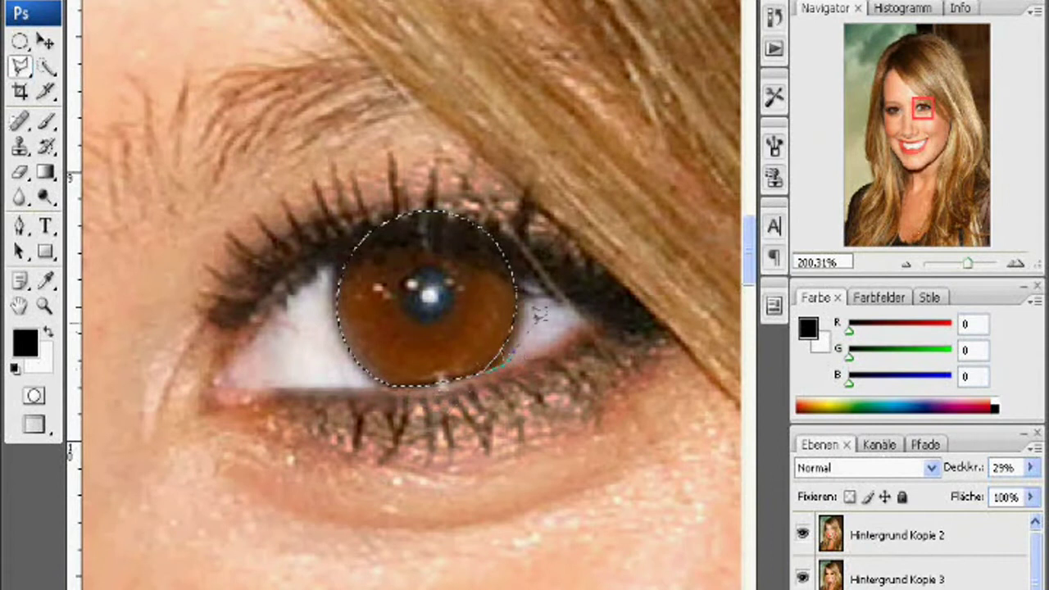
left_click(479, 368)
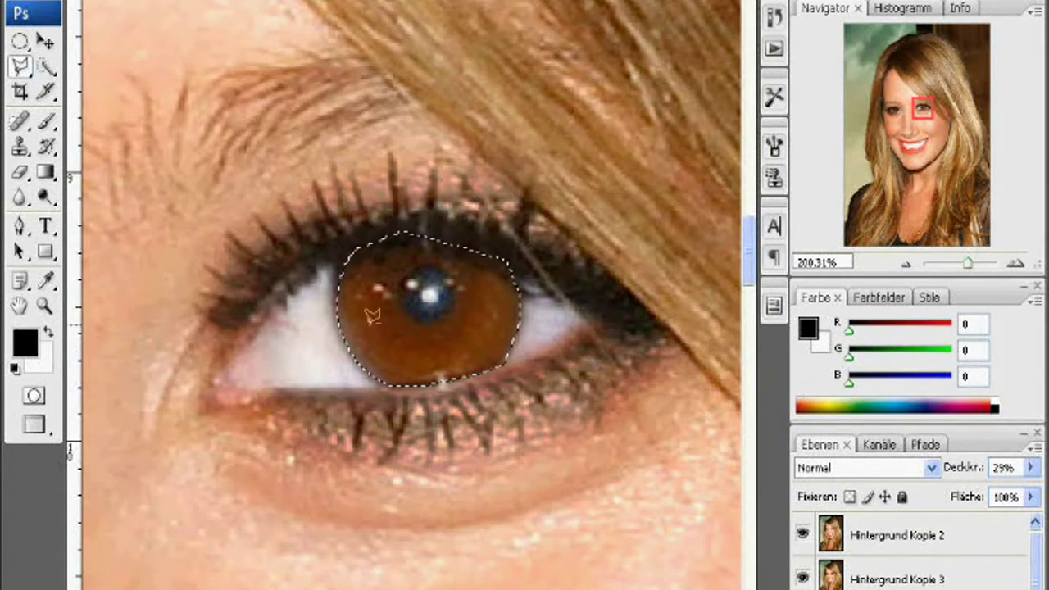
Step: Duplicate a portrait layer to hold the iris recolouring
right_click(869, 532)
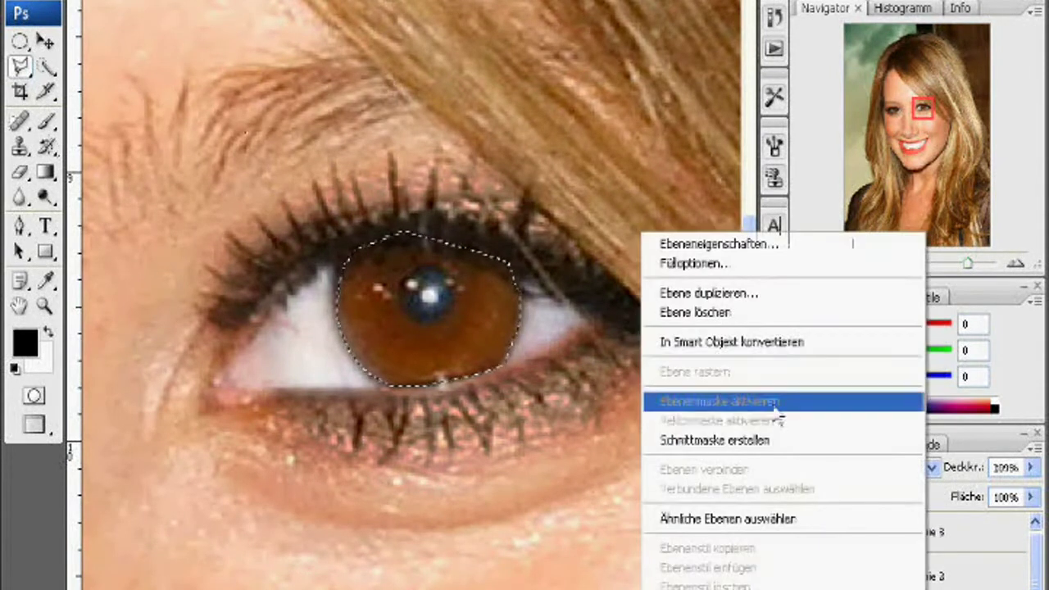
left_click(779, 323)
left_click(733, 129)
left_click(143, 1)
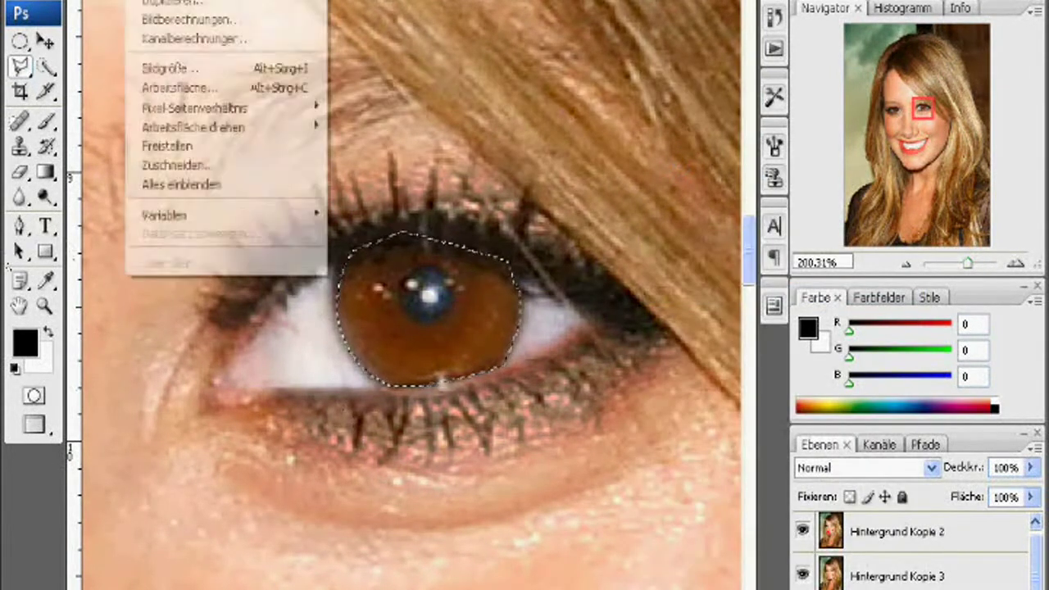
mouse_move(153, 213)
left_click(398, 73)
left_click_drag(478, 166, 386, 169)
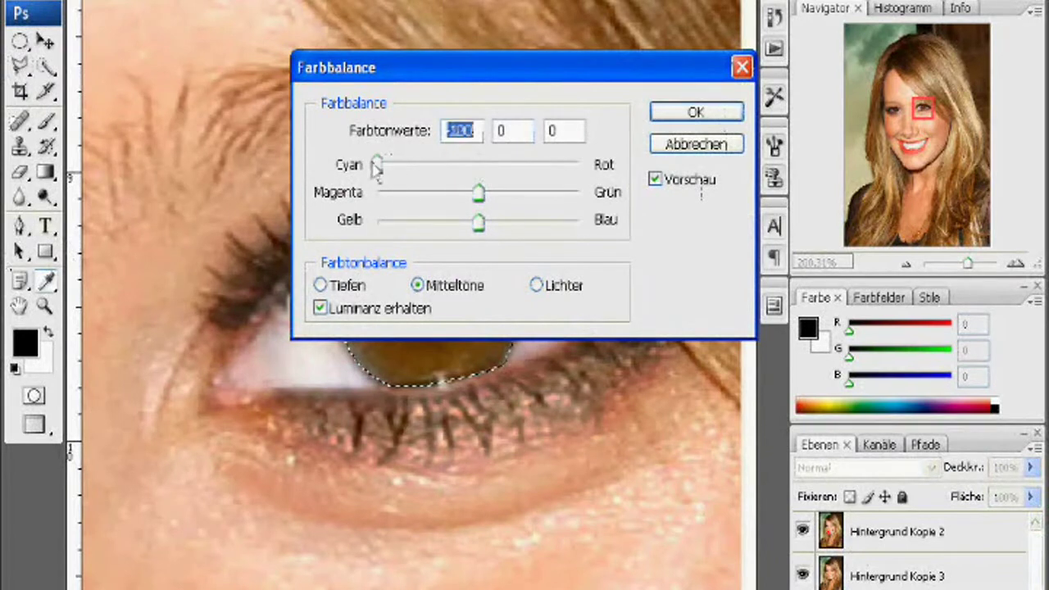
left_click_drag(386, 68, 523, 0)
left_click_drag(616, 129, 568, 143)
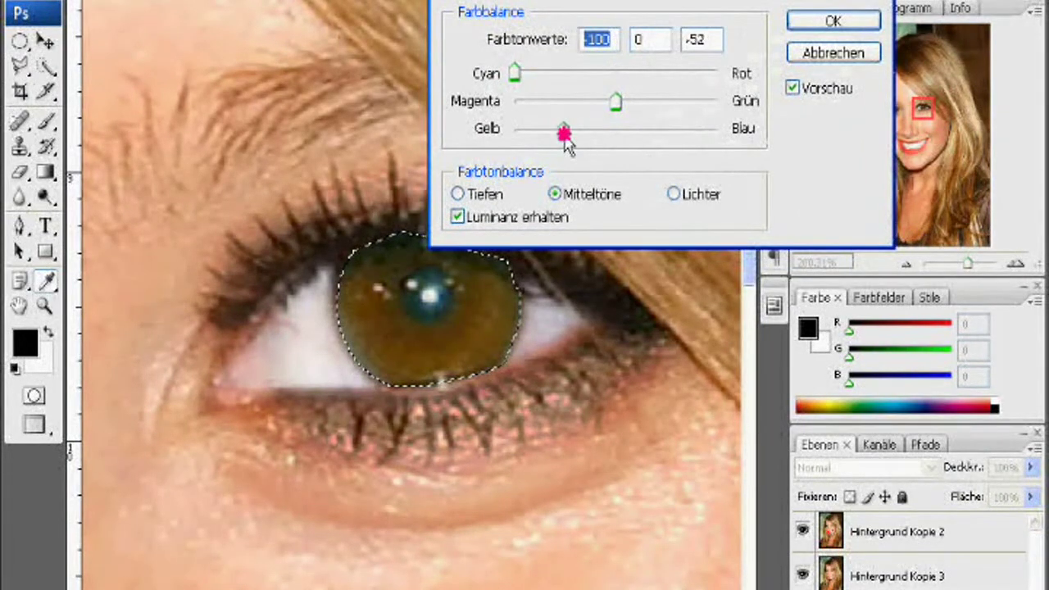
left_click(822, 59)
Step: Recolour the selected iris blue-grey with Hue/Saturation by shifting the hue and raising the saturation
left_click(144, 1)
mouse_move(246, 1)
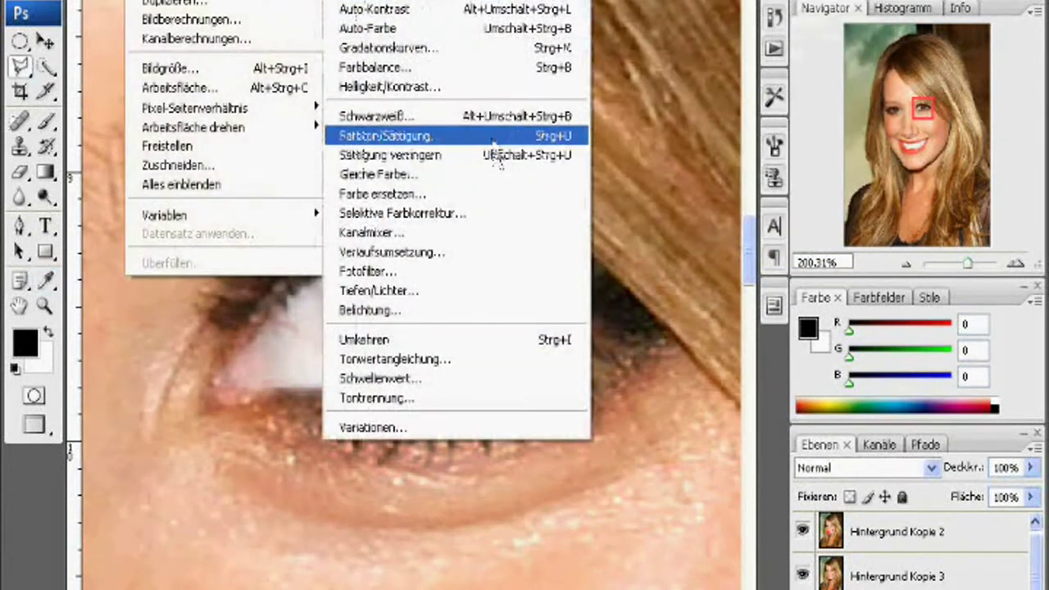
left_click(490, 137)
left_click_drag(456, 41, 734, 27)
left_click_drag(744, 134, 597, 115)
left_click_drag(745, 195, 782, 196)
left_click(959, 79)
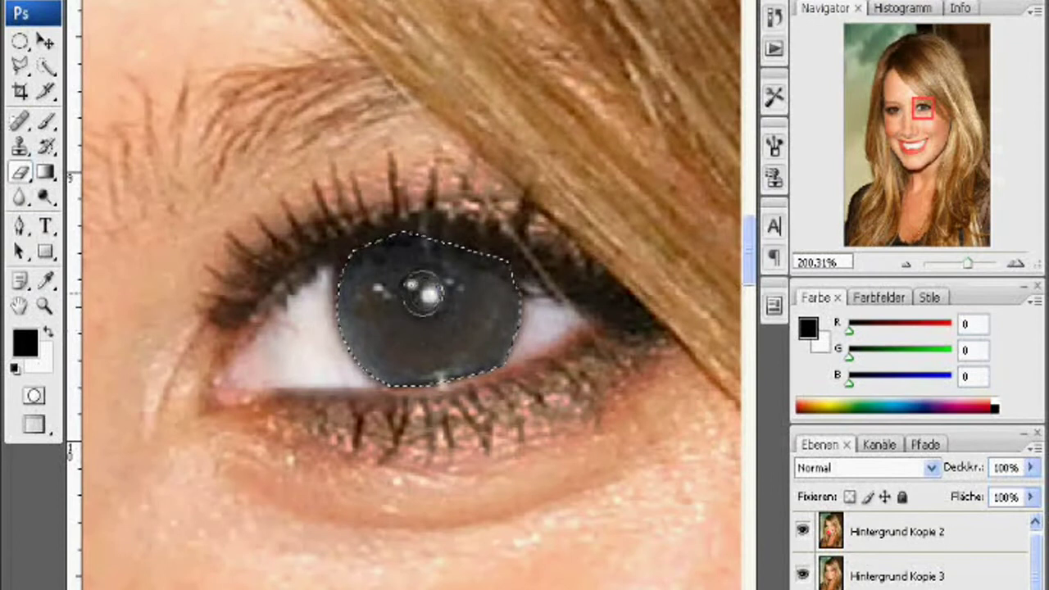
Step: Erase the recoloured area over the pupil with a small Eraser to bring back its original colour
left_click(90, 0)
left_click(90, 0)
left_click(90, 0)
left_click(90, 0)
left_click(103, 0)
left_click(197, 174)
left_click(200, 175)
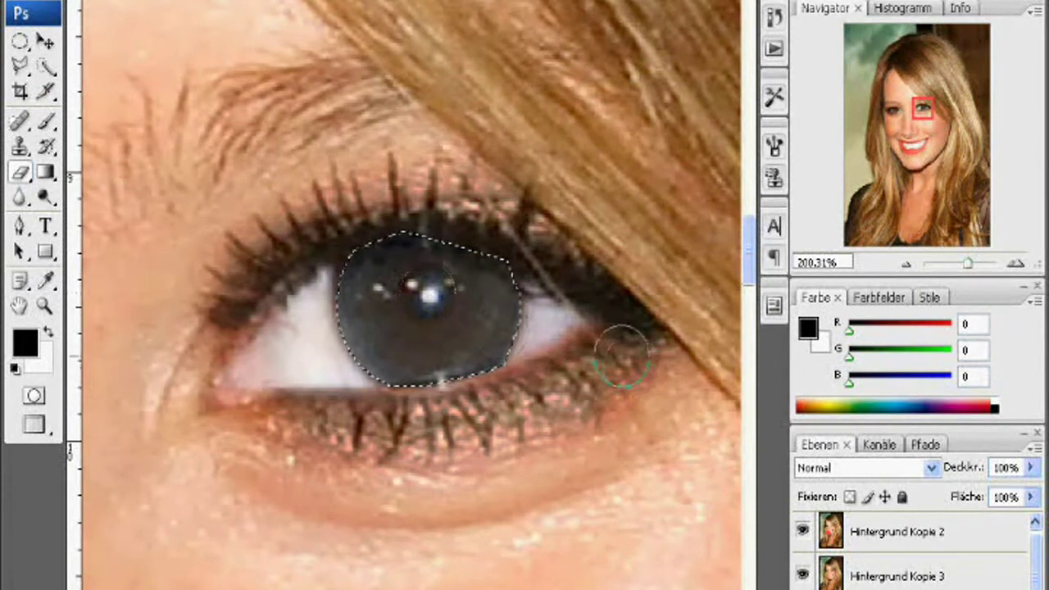
Step: Shift the hue of the selected iris to green with Hue/Saturation
left_click(45, 197)
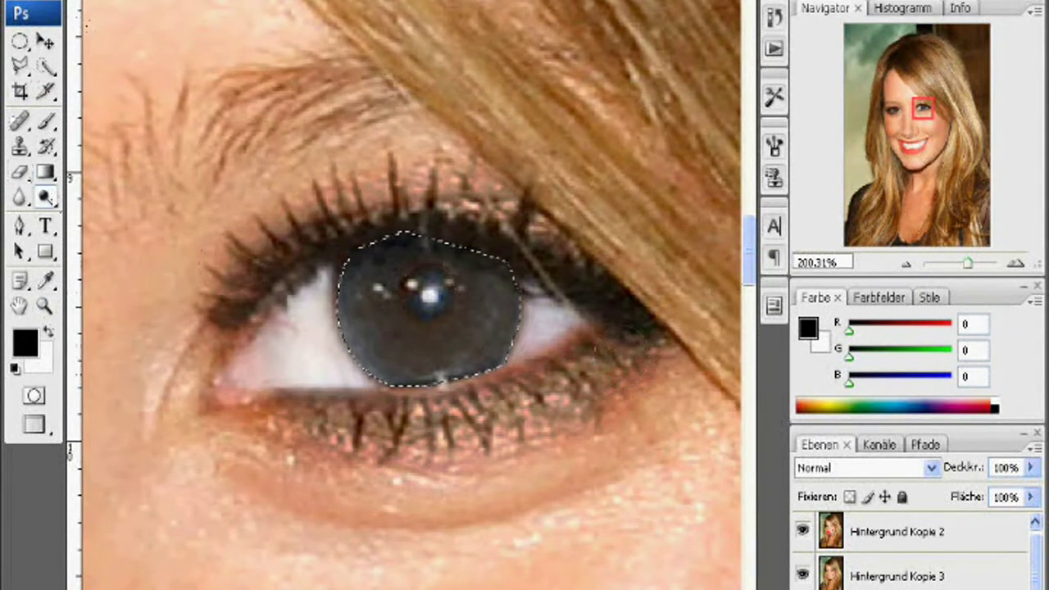
left_click(136, 1)
mouse_move(236, 1)
left_click(435, 136)
left_click_drag(748, 137, 707, 124)
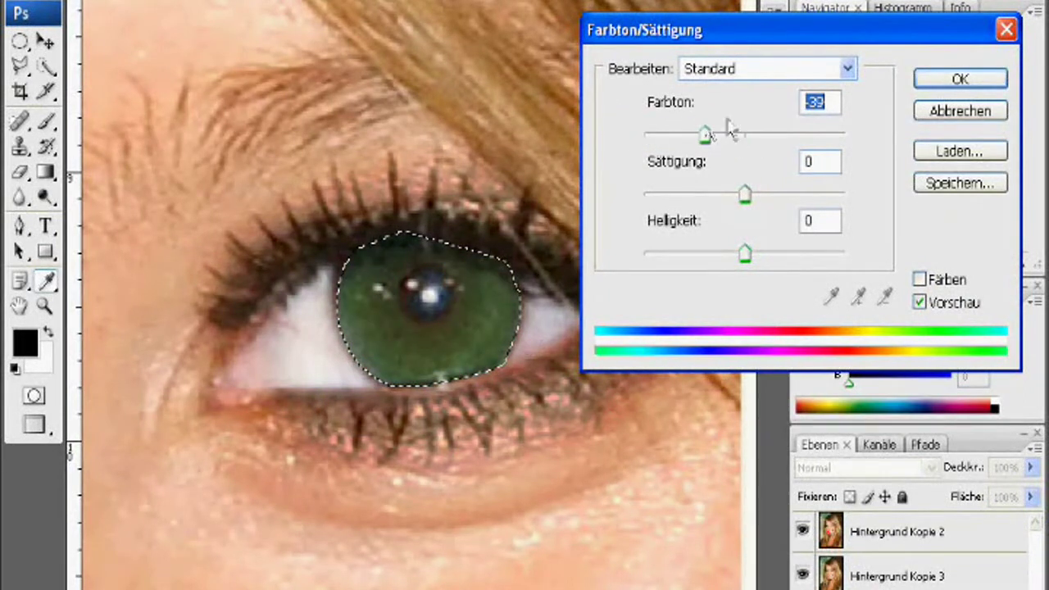
key("Return")
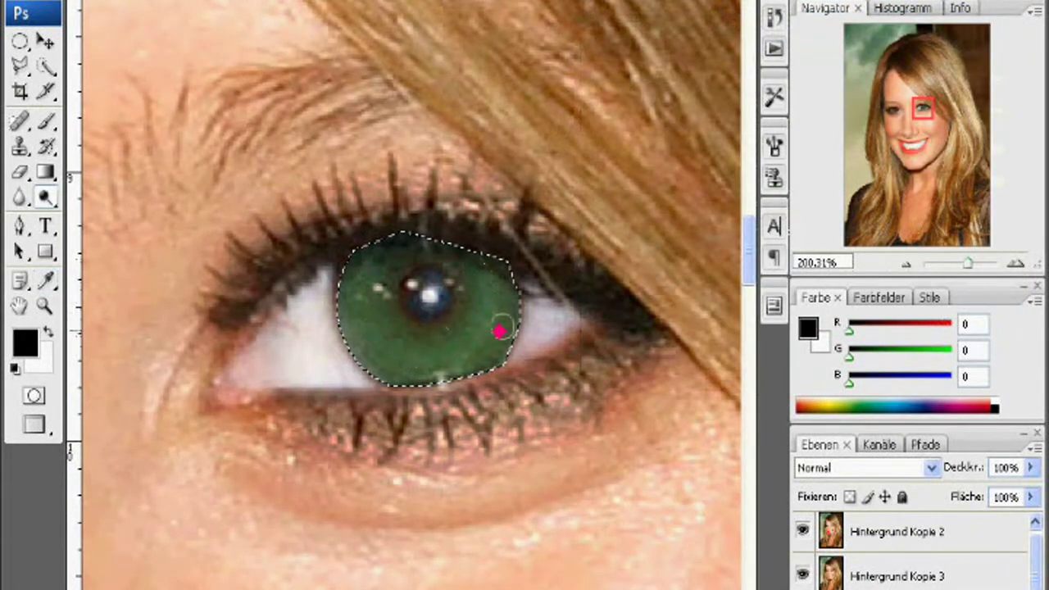
Step: Darken the iris's outer rim and intensify the green ring around the pupil with small soft toning brushes
left_click_drag(45, 197, 106, 239)
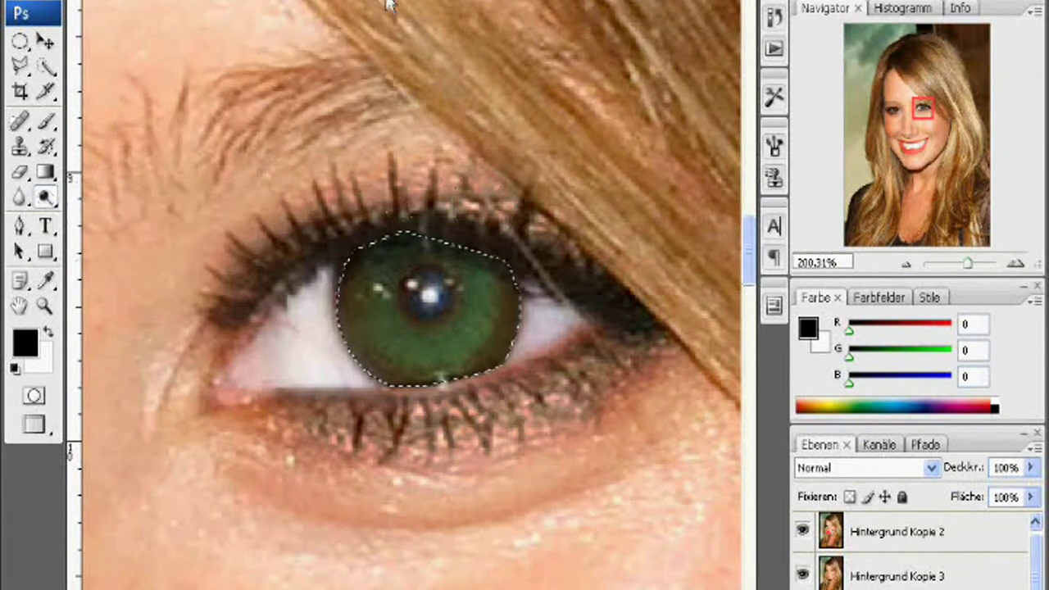
left_click(57, 1)
left_click(401, 351)
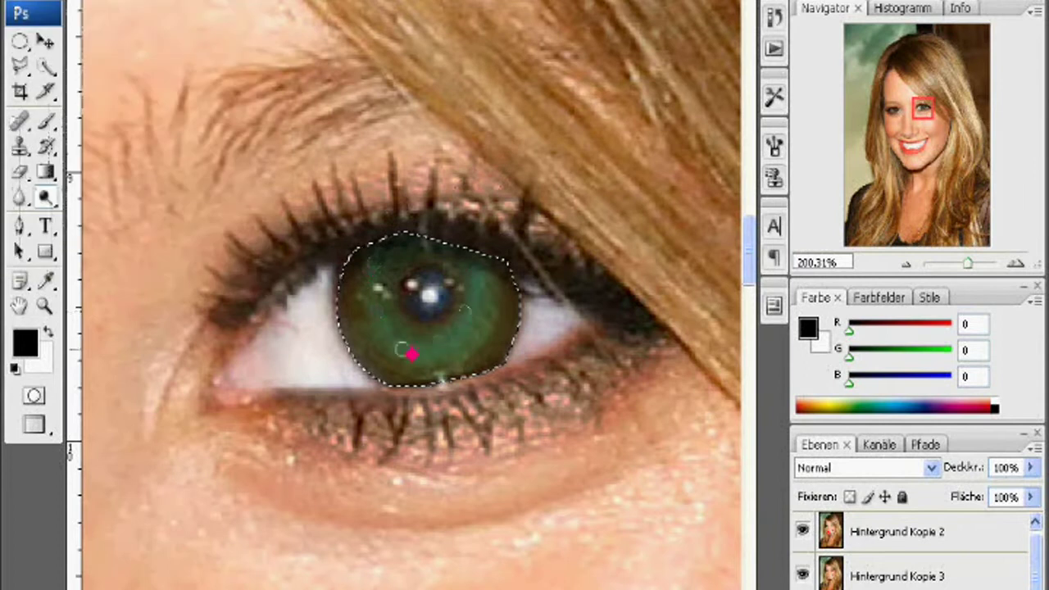
left_click(28, 8)
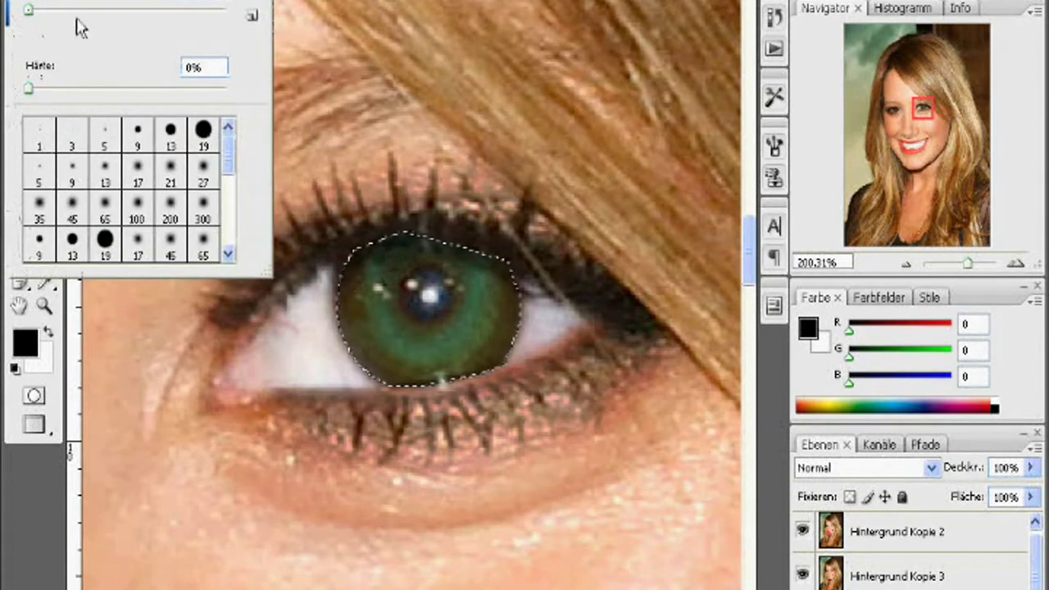
left_click(377, 318)
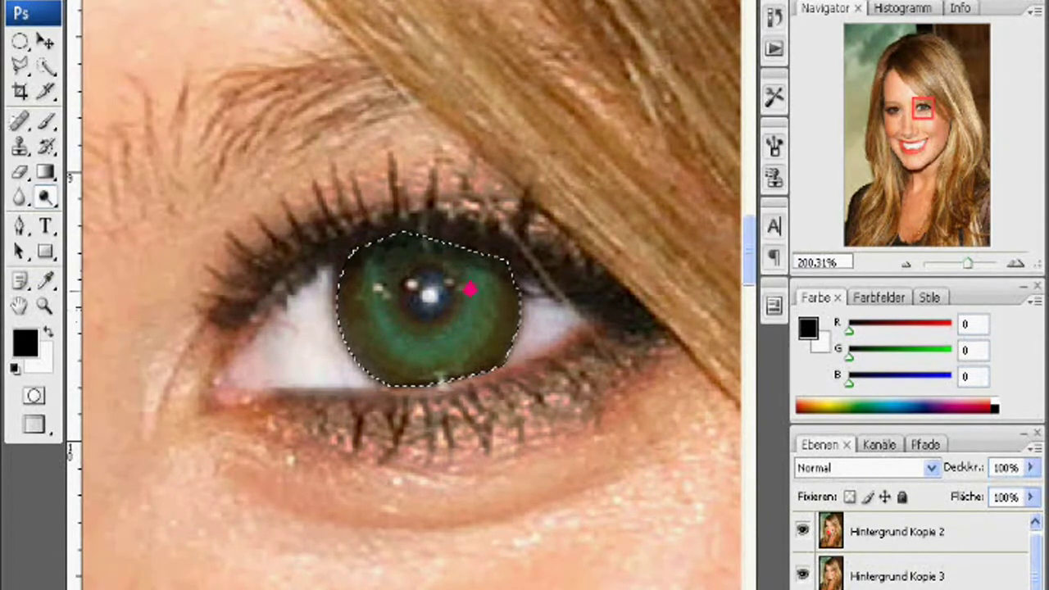
right_click(424, 338)
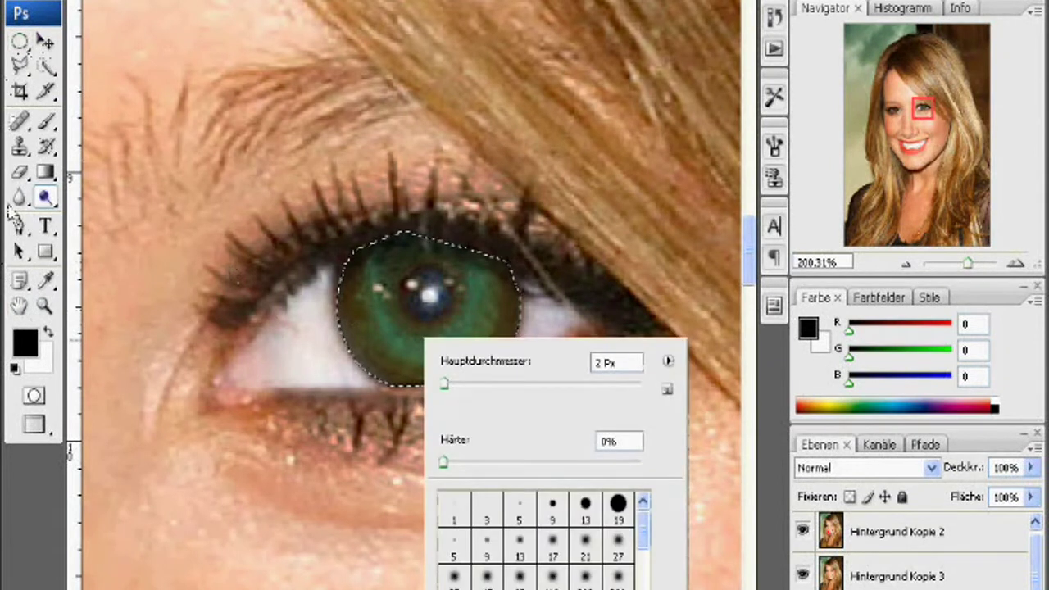
Step: Clear the selection around the green iris
left_click(19, 42)
right_click(460, 363)
left_click(481, 374)
left_click(44, 306)
right_click(257, 337)
left_click(297, 350)
Step: Place a copy of the green iris over the other eye and adjust its size with Free Transform
left_click(51, 42)
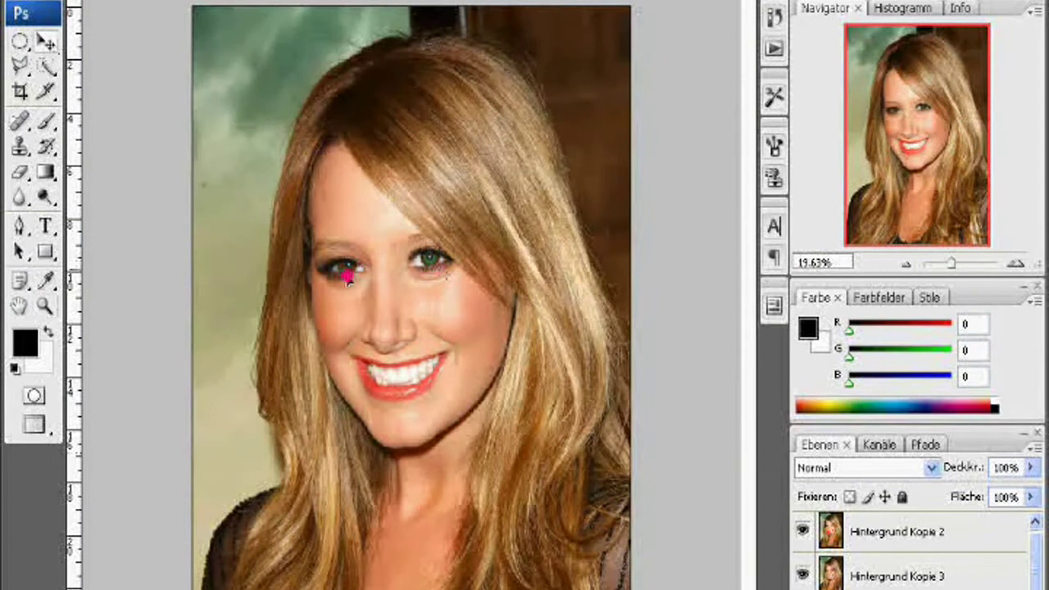
left_click(46, 307)
left_click_drag(328, 251, 382, 288)
left_click(49, 46)
mouse_move(308, 332)
left_mouse_down()
mouse_move(296, 346)
mouse_move(301, 338)
left_mouse_up()
left_click(75, 2)
left_click(144, 269)
left_click_drag(201, 387, 193, 399)
Step: Erase the surplus around the copied iris so it blends into the eyelids and lashes
left_click(20, 45)
left_click(22, 70)
left_click(650, 210)
left_click(20, 41)
left_click(475, 205)
left_click(21, 172)
mouse_move(215, 227)
left_mouse_down()
mouse_move(373, 198)
mouse_move(451, 247)
mouse_move(270, 432)
left_mouse_up()
left_click(440, 406)
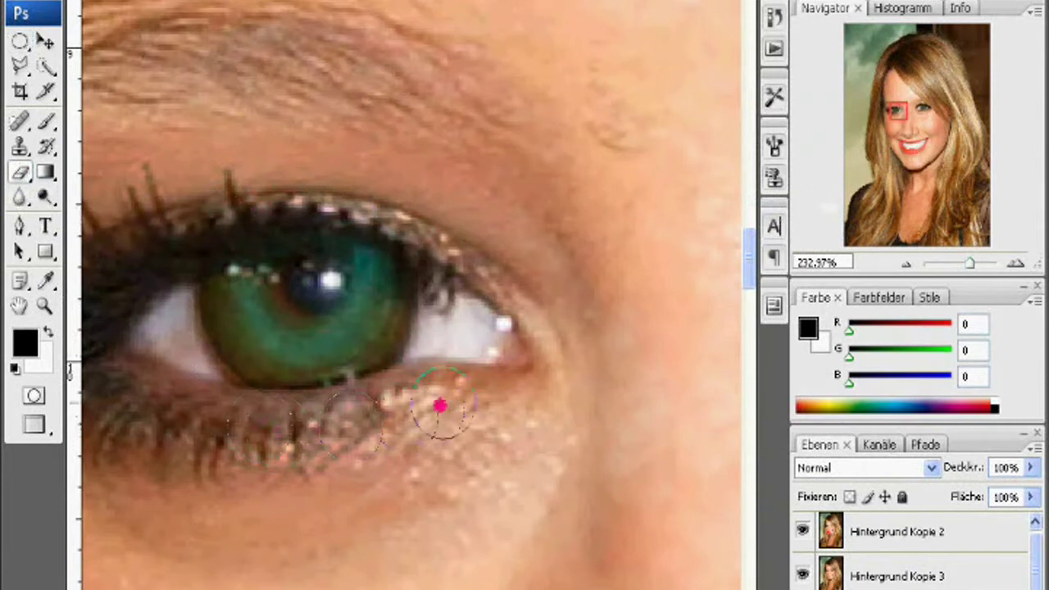
Step: Soften the edge of the copied iris with the Blur tool
key("r")
left_click_drag(227, 356, 206, 313)
key("z")
key("ctrl+0")
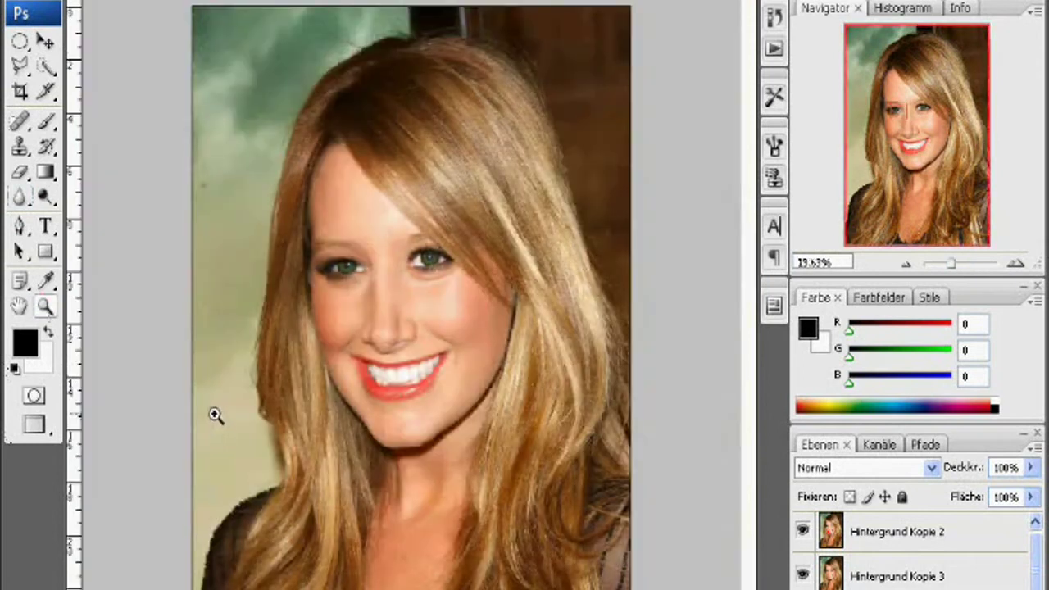
Step: Flatten all layers into the background and duplicate the resulting background layer
left_click_drag(1031, 467, 1044, 490)
mouse_move(1036, 557)
left_mouse_down()
mouse_move(1036, 586)
mouse_move(1038, 557)
left_mouse_up()
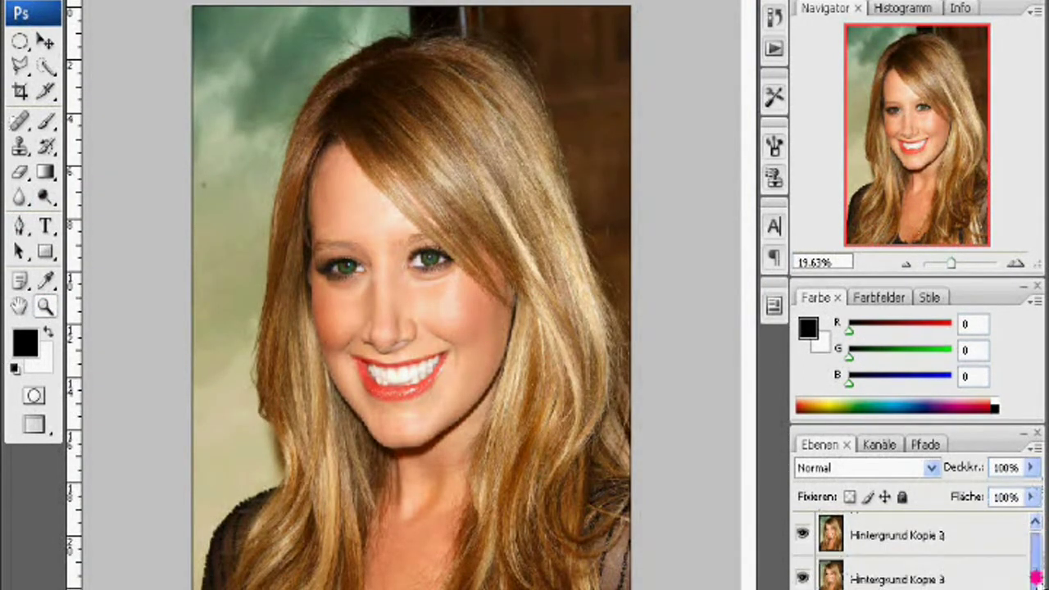
right_click(934, 586)
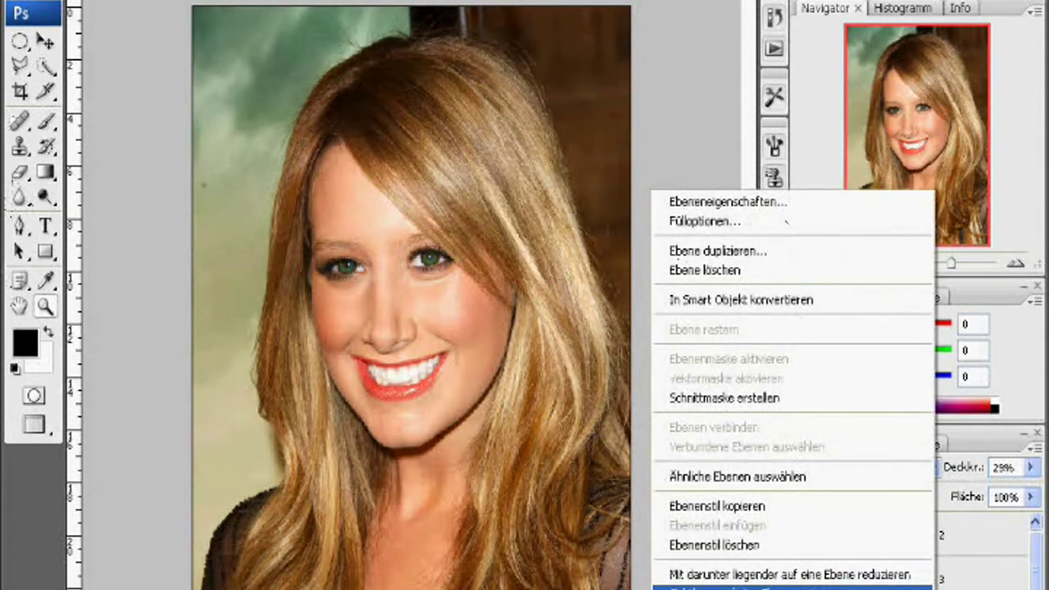
left_click(785, 575)
right_click(917, 546)
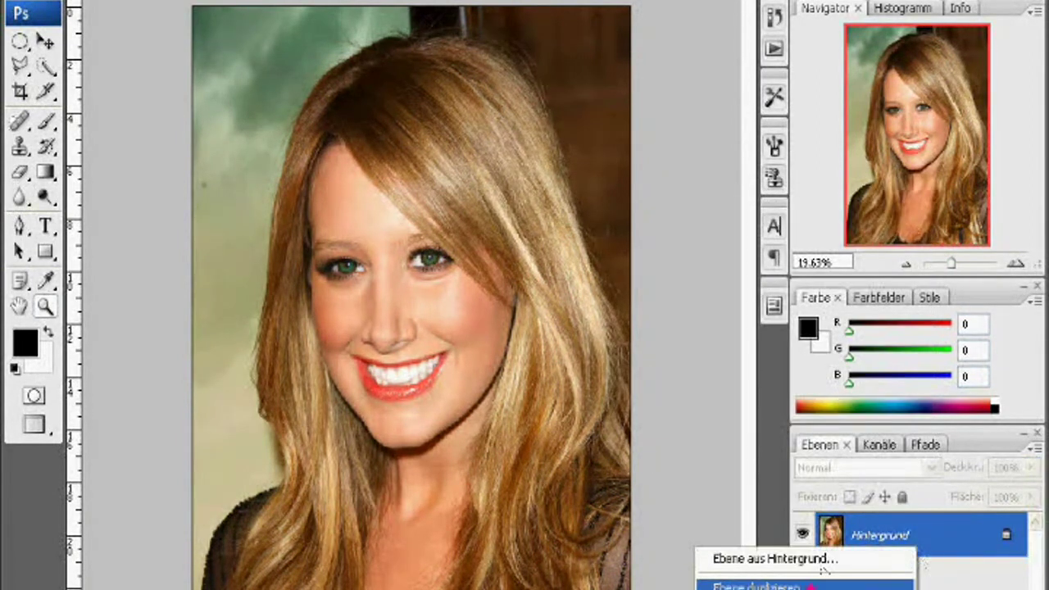
left_click(821, 586)
left_click(703, 130)
Step: Paint over all of the hair with the Brush in Quick Mask mode and convert the mask into a selection
left_click(34, 396)
left_click(46, 121)
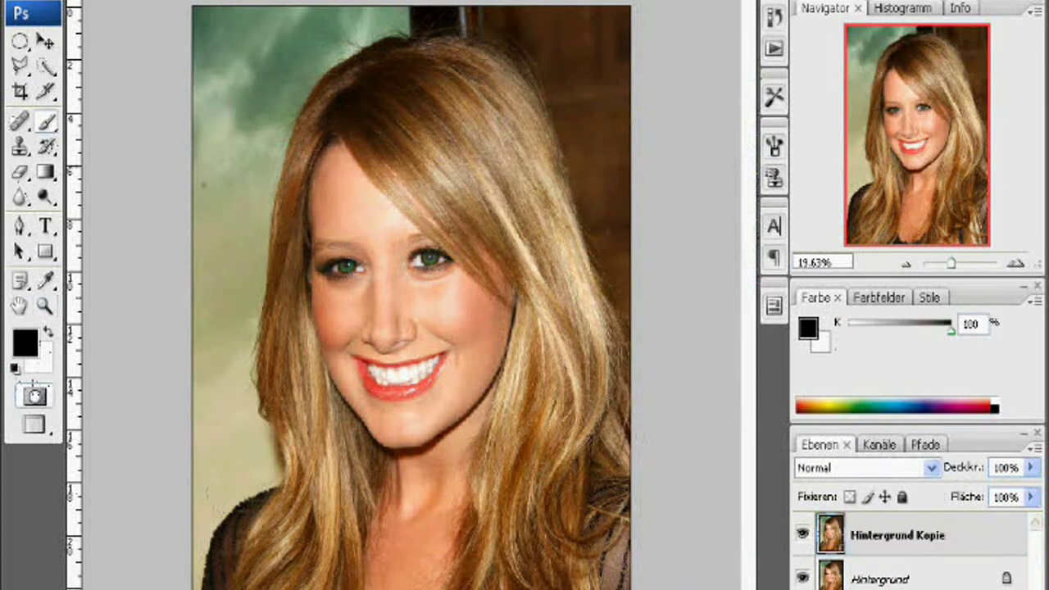
mouse_move(415, 110)
left_mouse_down()
mouse_move(504, 200)
mouse_move(567, 387)
mouse_move(524, 586)
left_mouse_up()
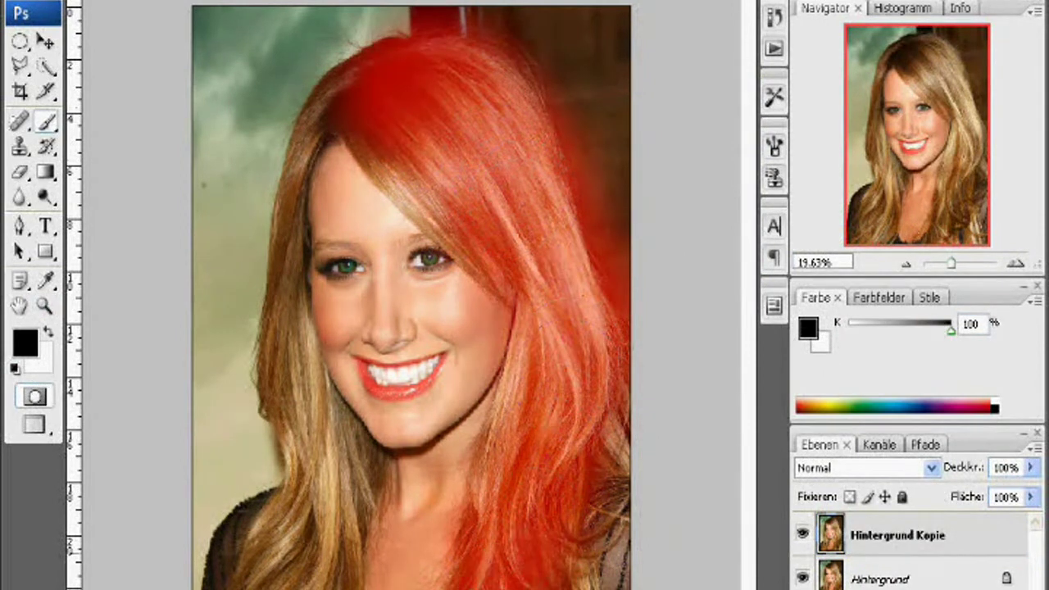
mouse_move(559, 410)
left_mouse_down()
mouse_move(572, 348)
mouse_move(440, 151)
mouse_move(387, 104)
left_mouse_up()
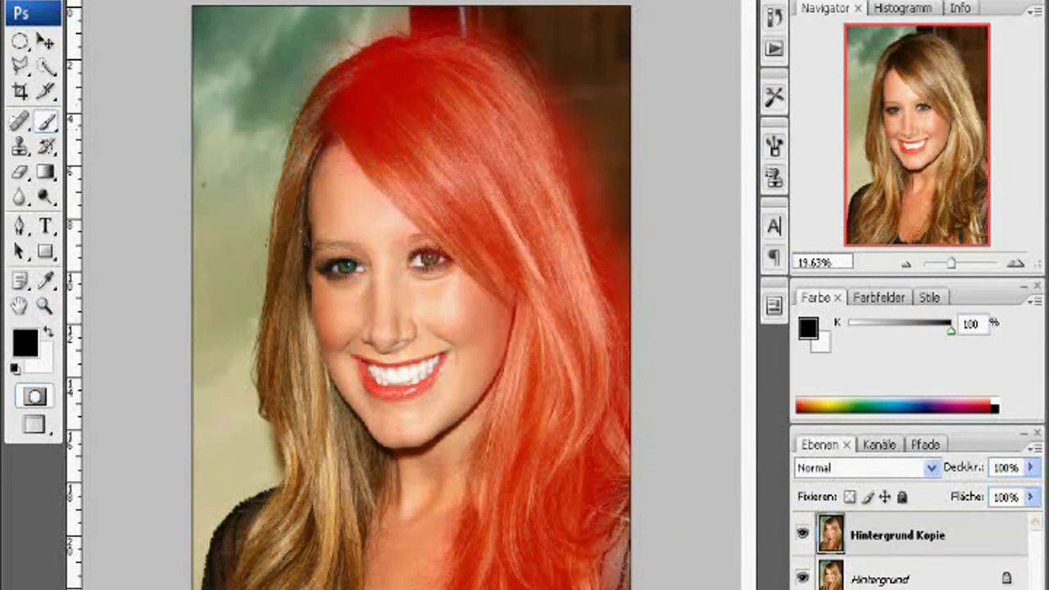
mouse_move(327, 574)
left_mouse_down()
mouse_move(313, 501)
mouse_move(342, 454)
mouse_move(277, 350)
mouse_move(291, 223)
left_mouse_up()
left_click(34, 396)
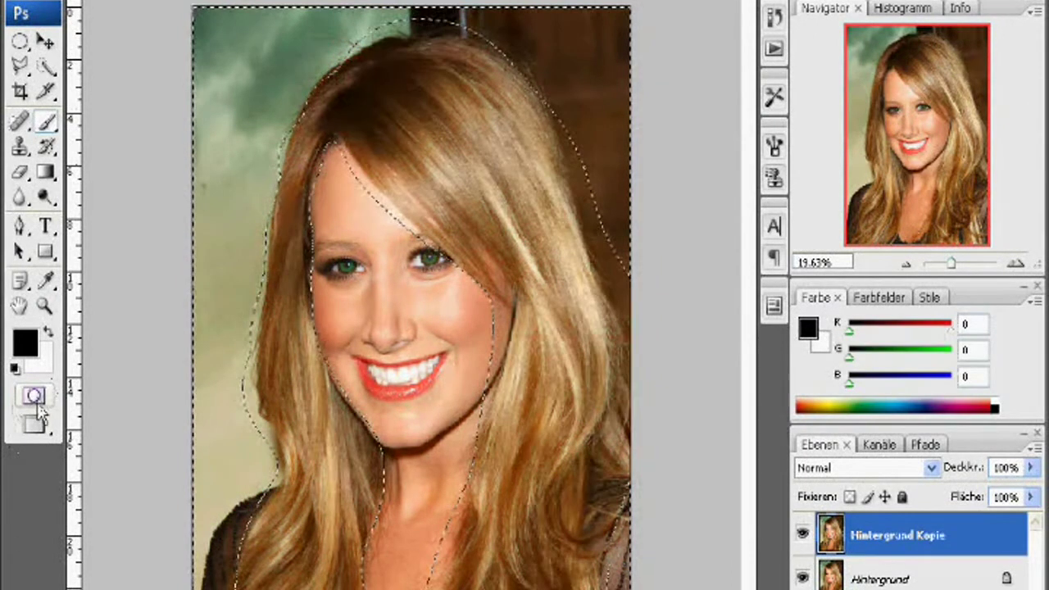
Step: Invert the selection so that only the hair is selected
left_click(20, 41)
right_click(469, 157)
left_click(531, 186)
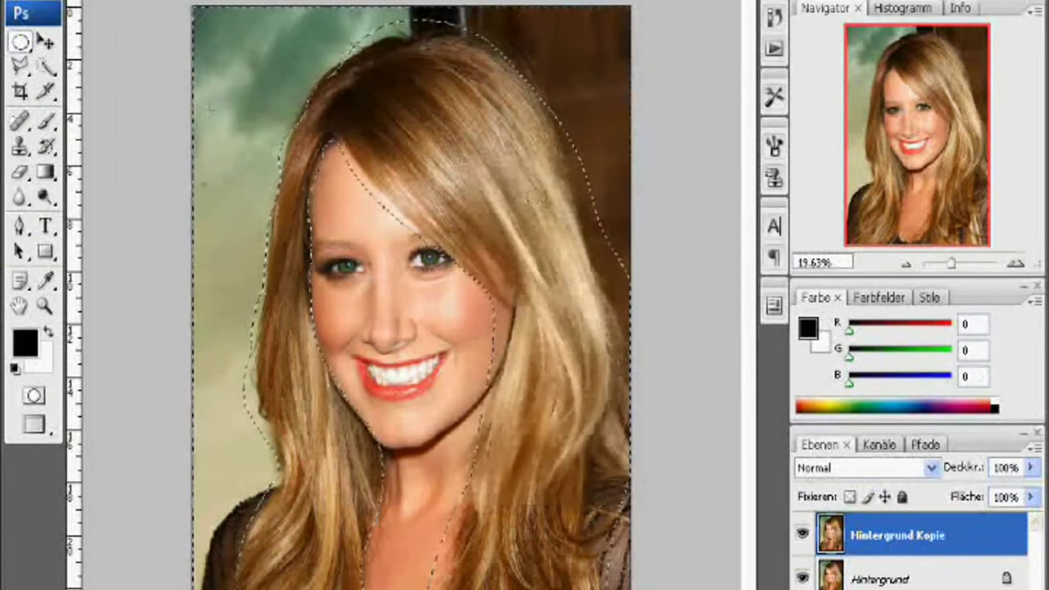
Step: Darken the selected hair by lowering the brightness with Brightness/Contrast, and clear the selection
left_click(143, 1)
mouse_move(177, 2)
left_click(445, 90)
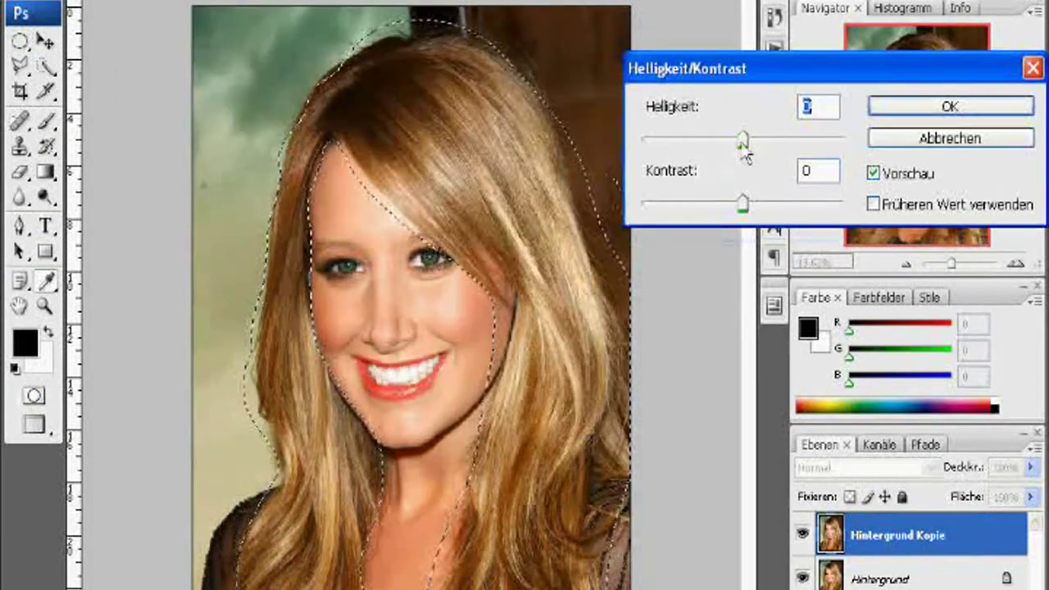
left_click_drag(746, 156, 695, 141)
left_click(937, 111)
right_click(456, 147)
left_click(525, 155)
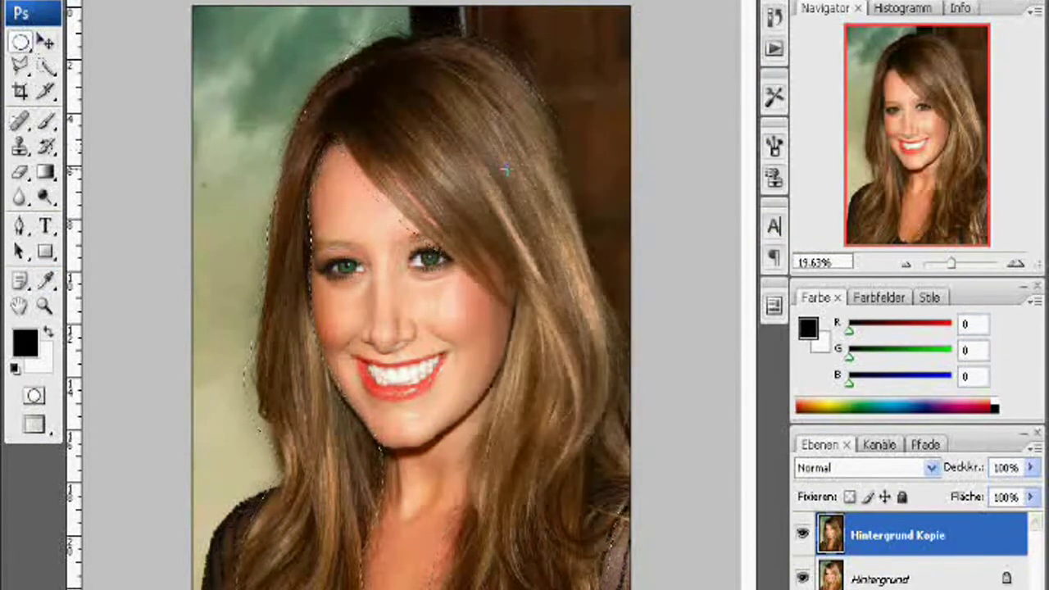